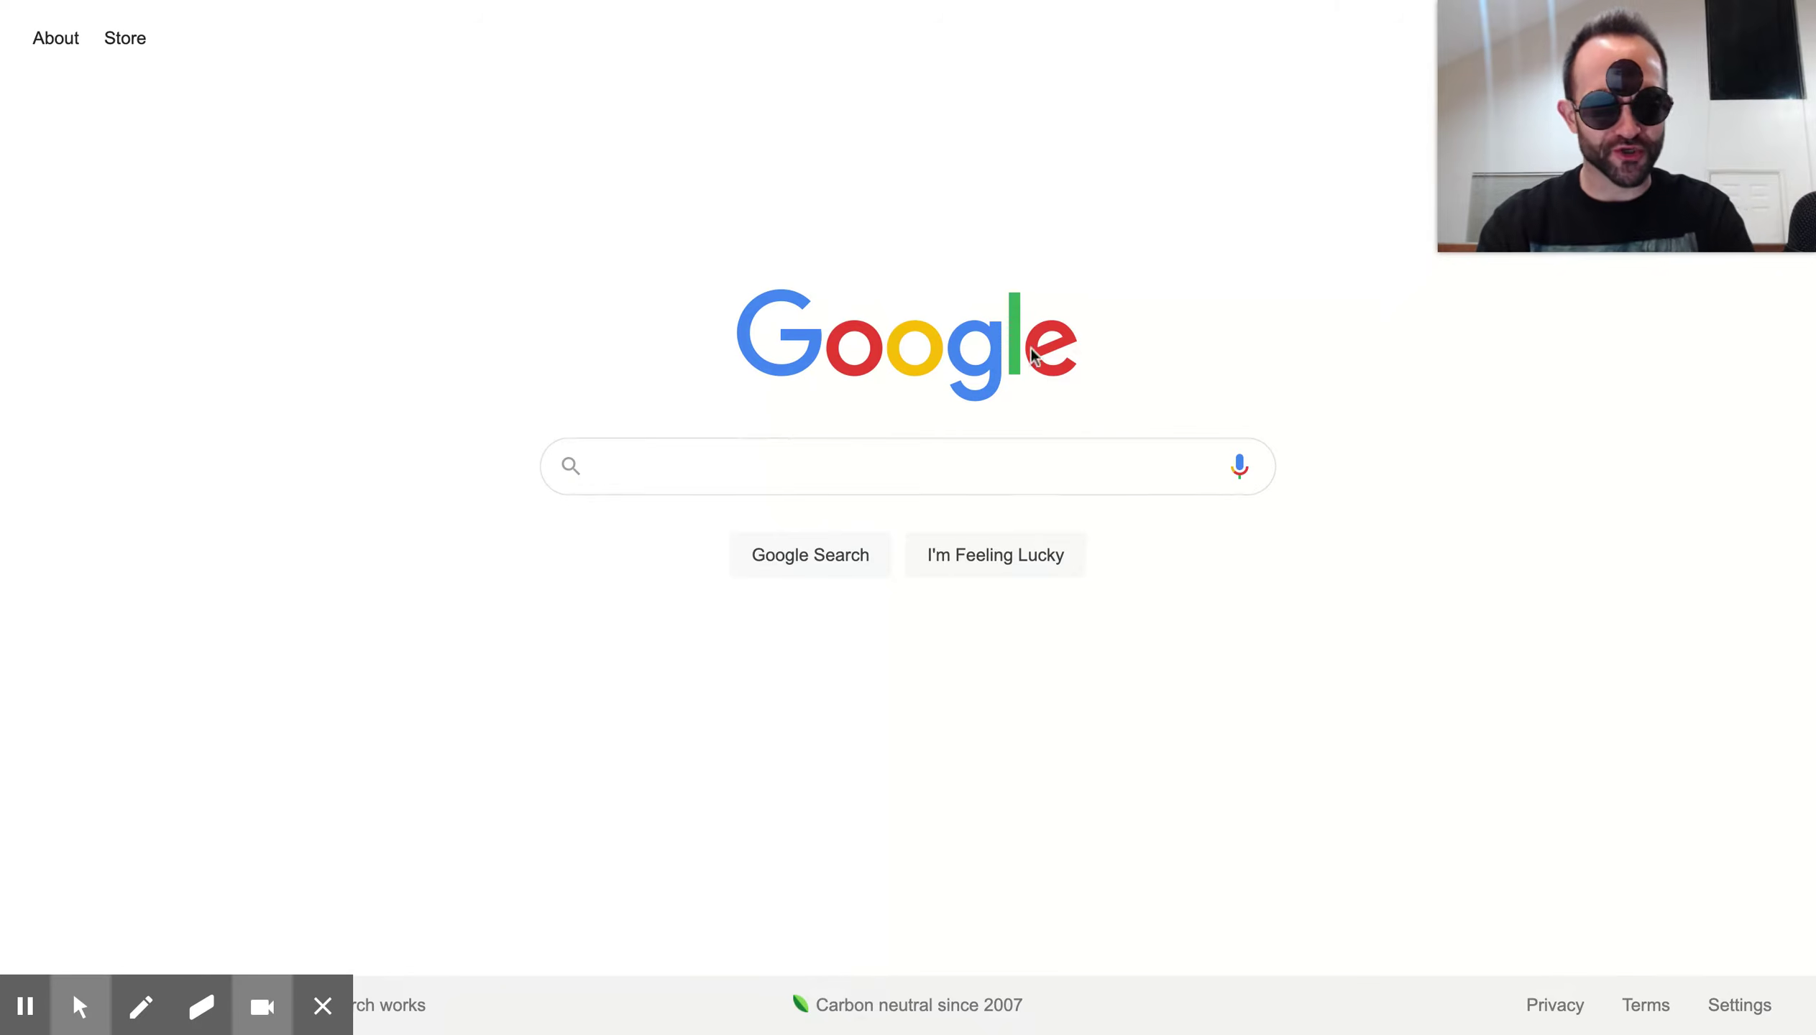
Search Google for "chrome music lab", go to the Chrome Music Lab site and open the Song Maker experiment.
left_click(869, 464)
type("chr")
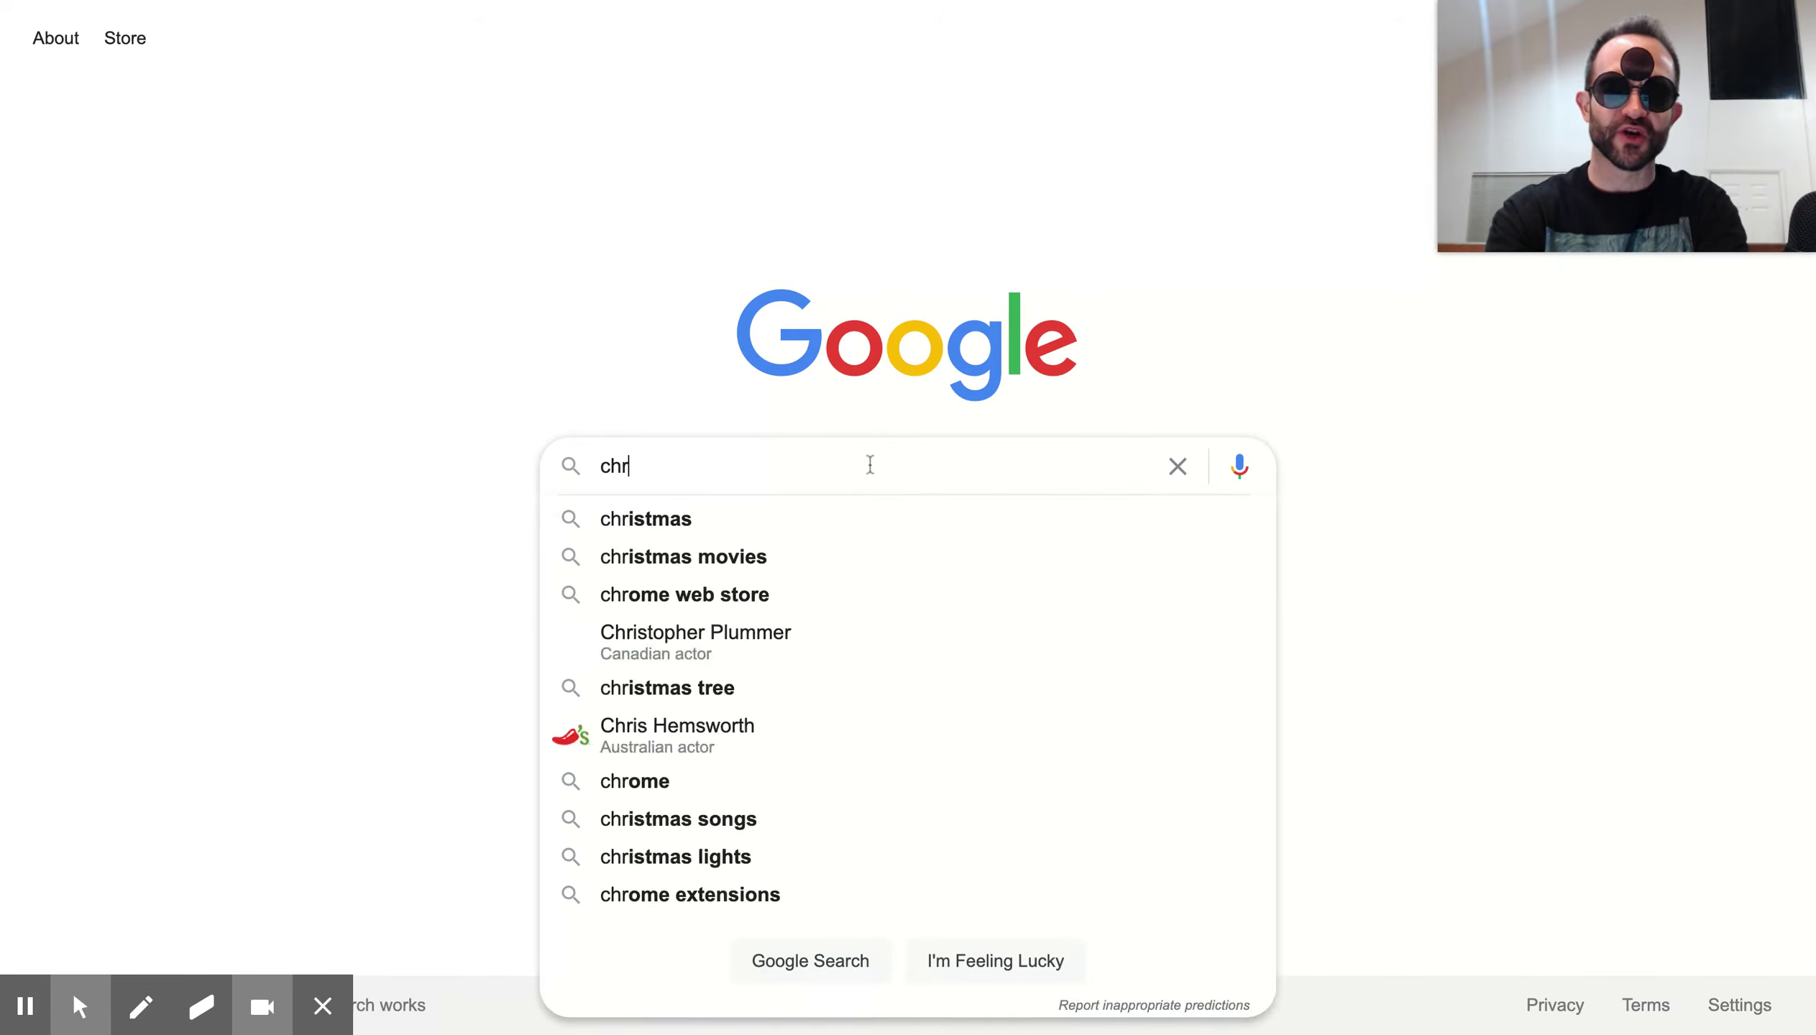
type("ome music lab")
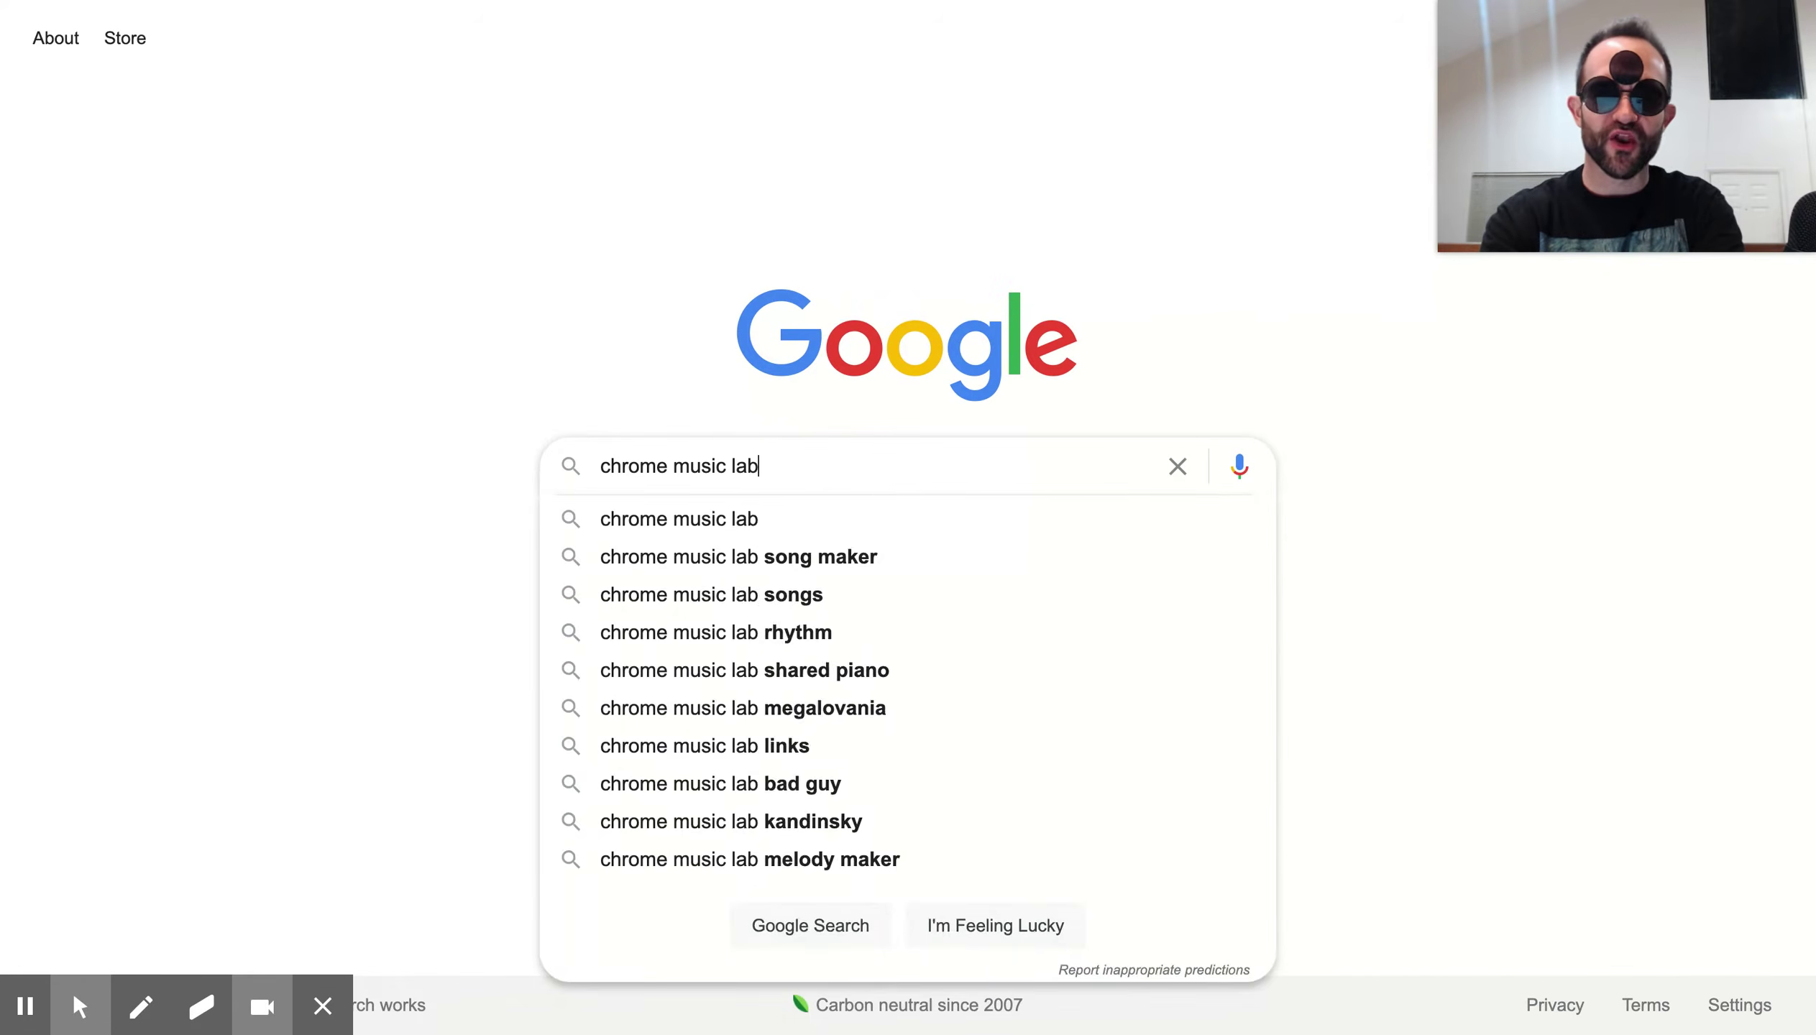
key("Return")
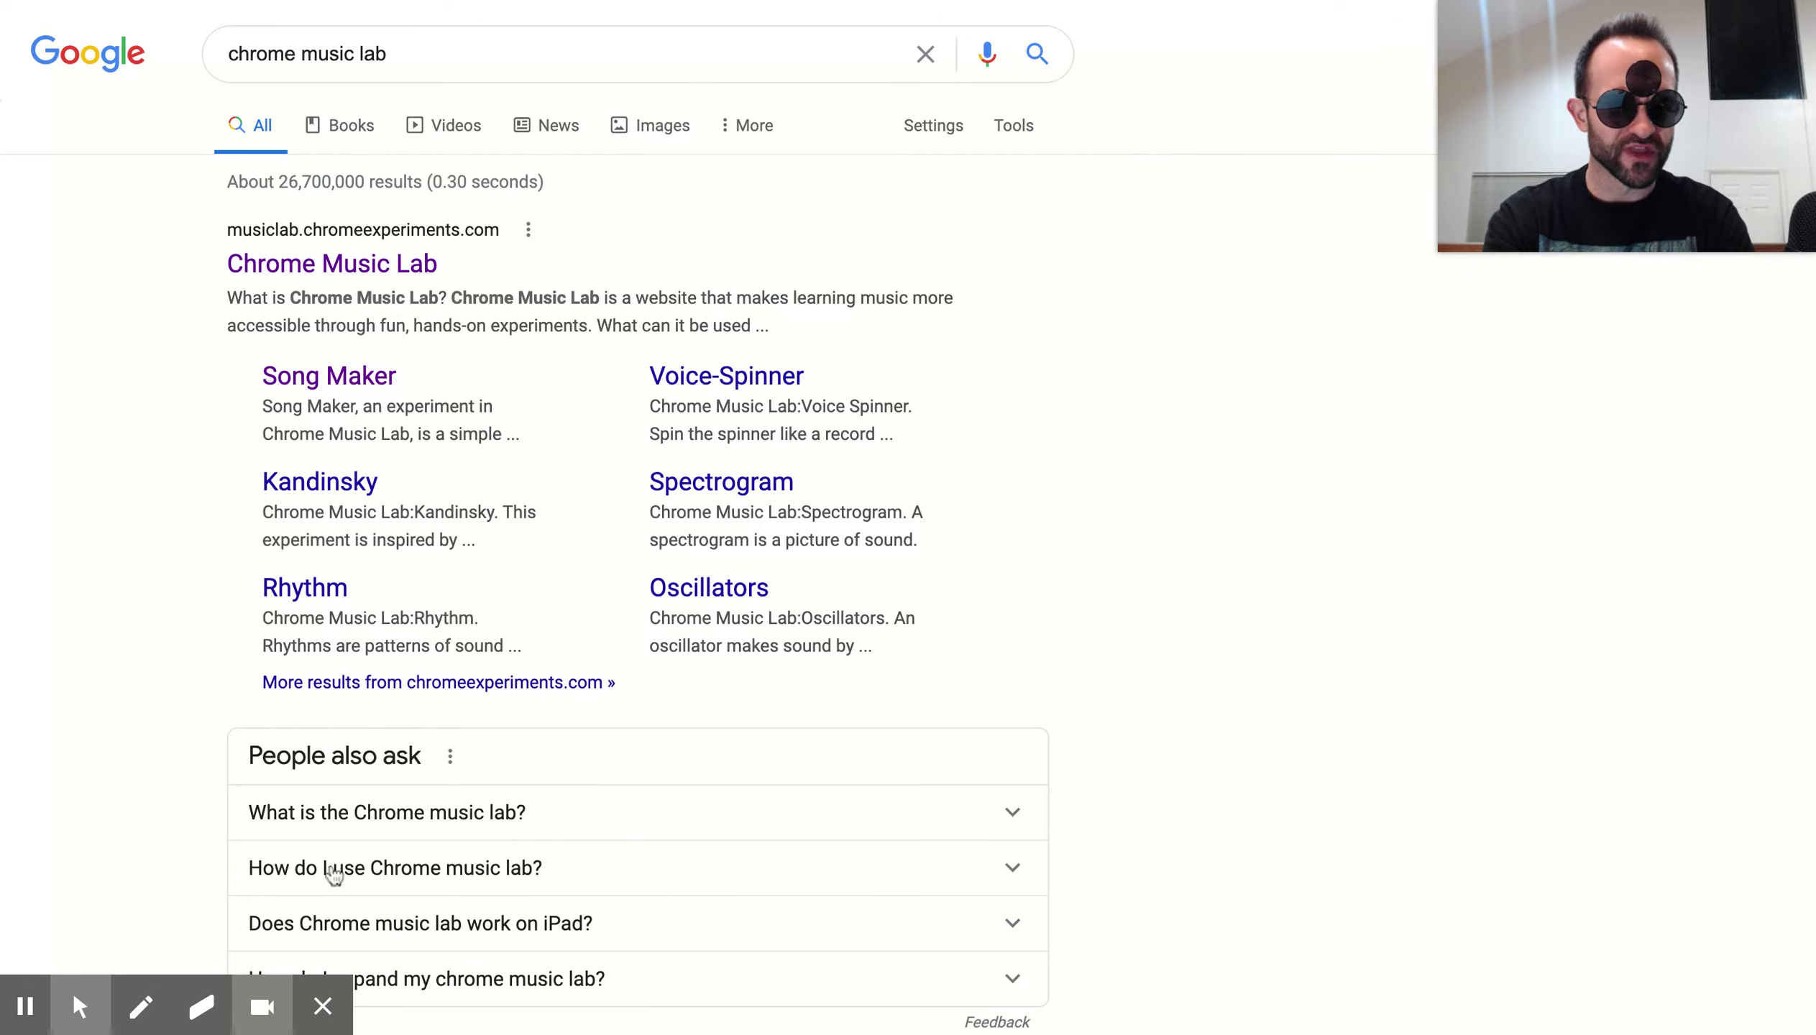
left_click(361, 264)
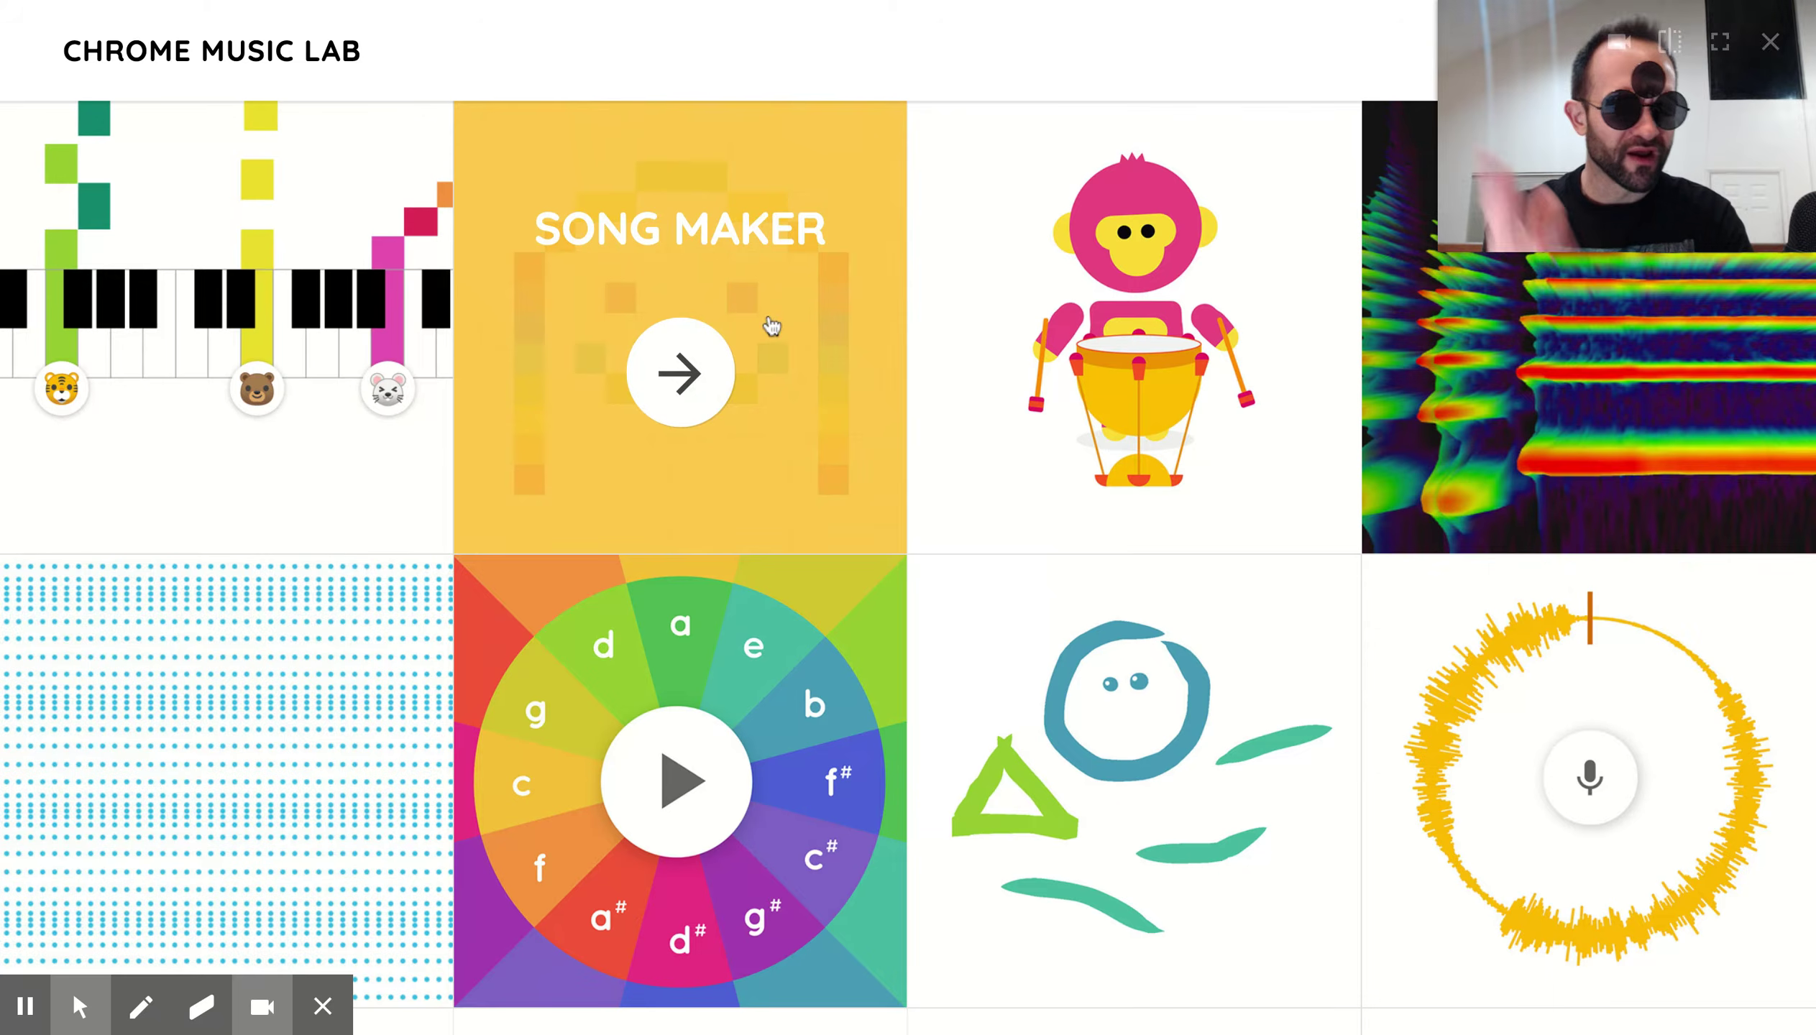
left_click(770, 318)
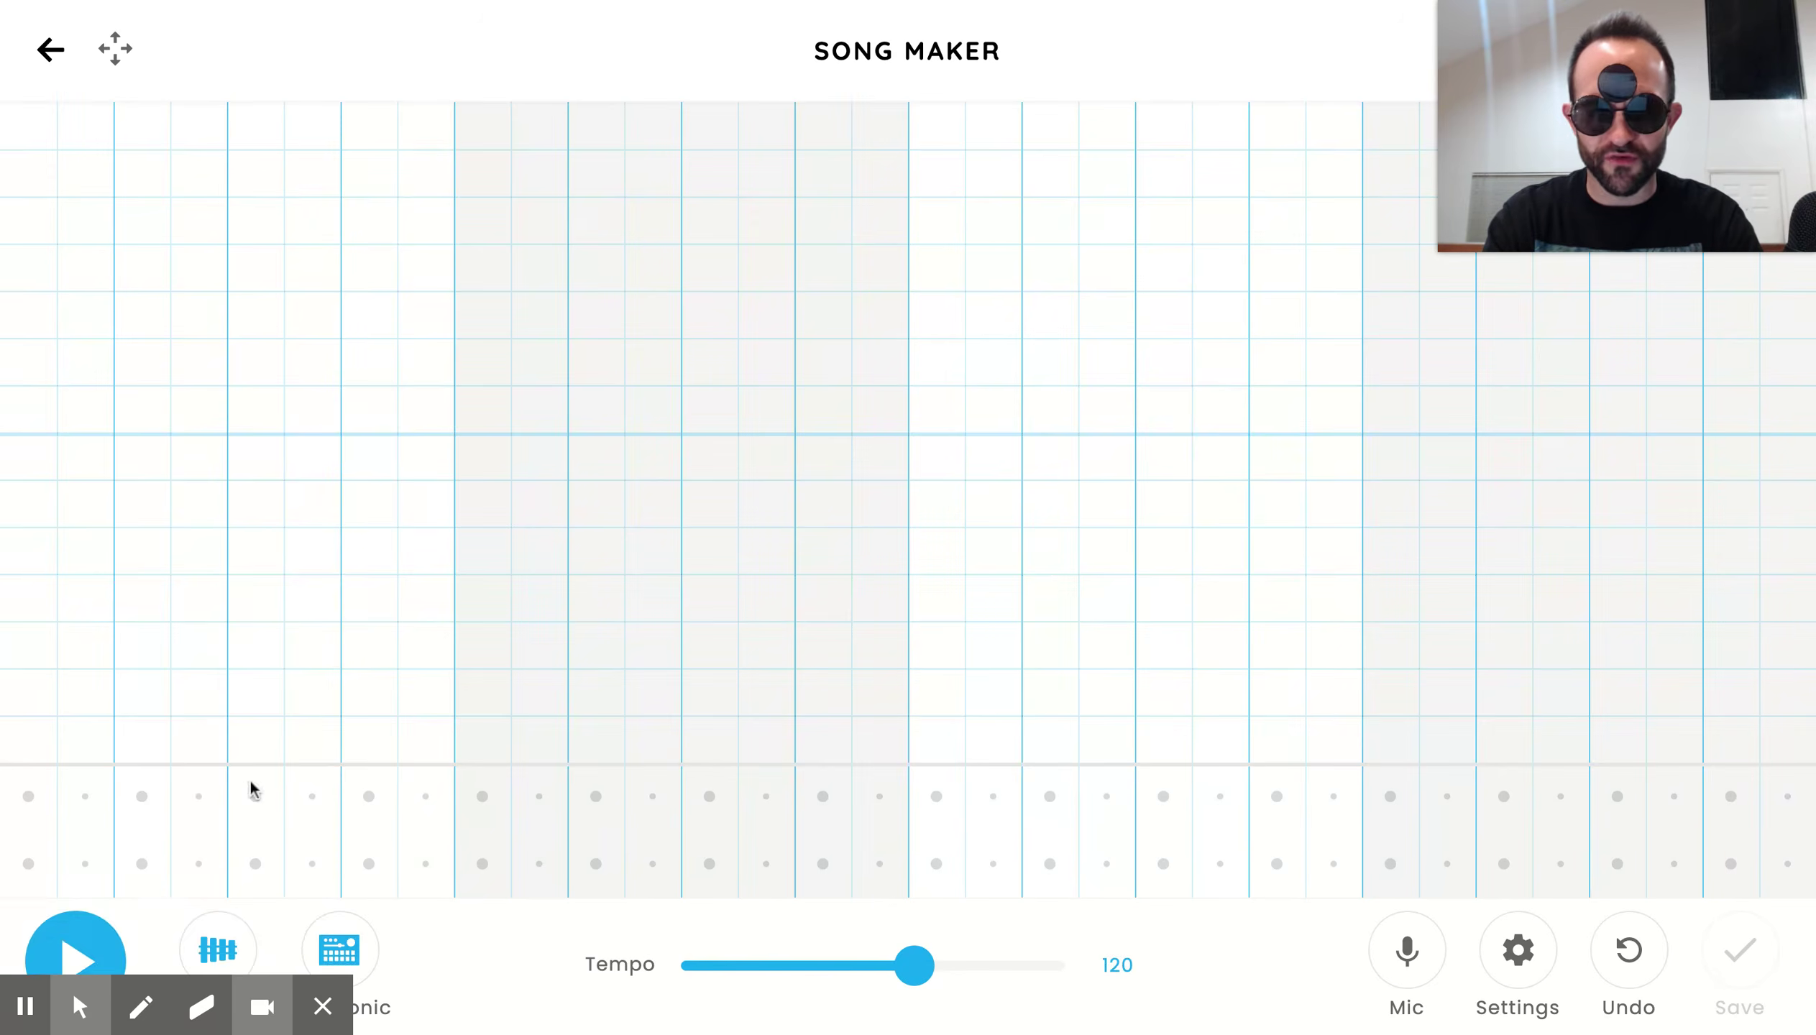
left_click(322, 1006)
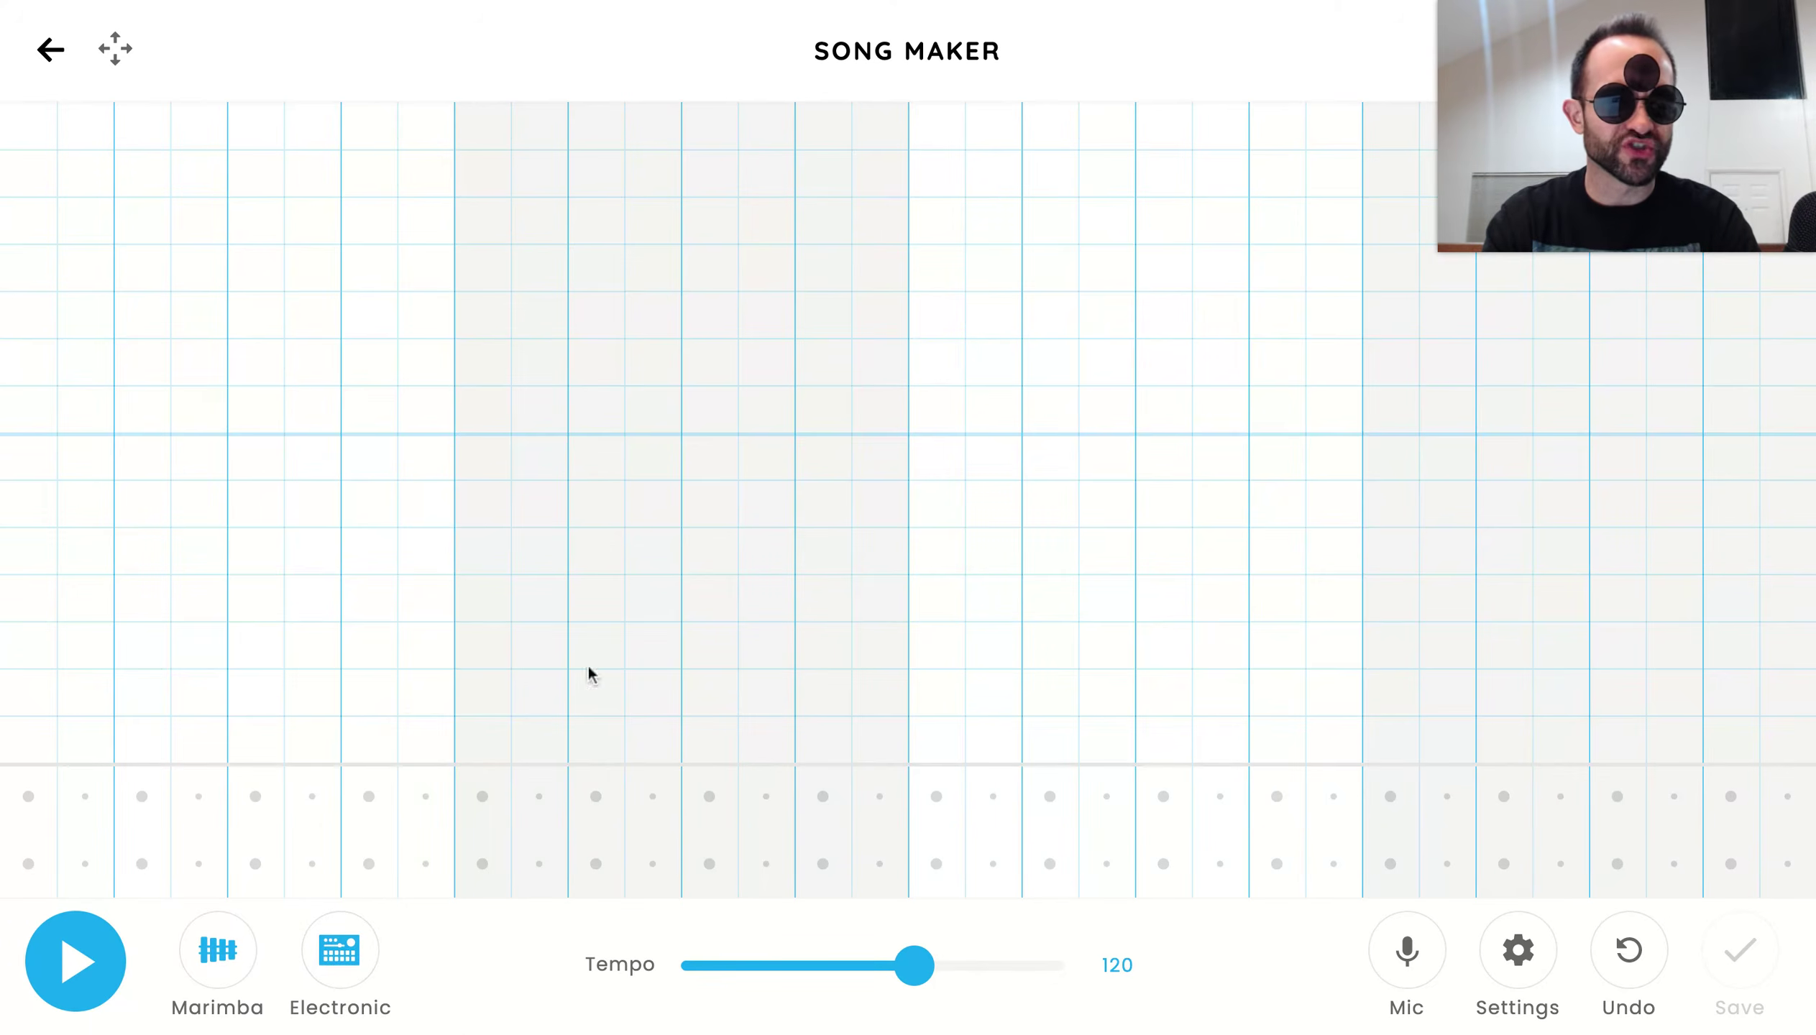
Set the tempo to 168 and fill the first bar's percussion with four circles followed by four triangles.
left_click_drag(923, 979, 977, 972)
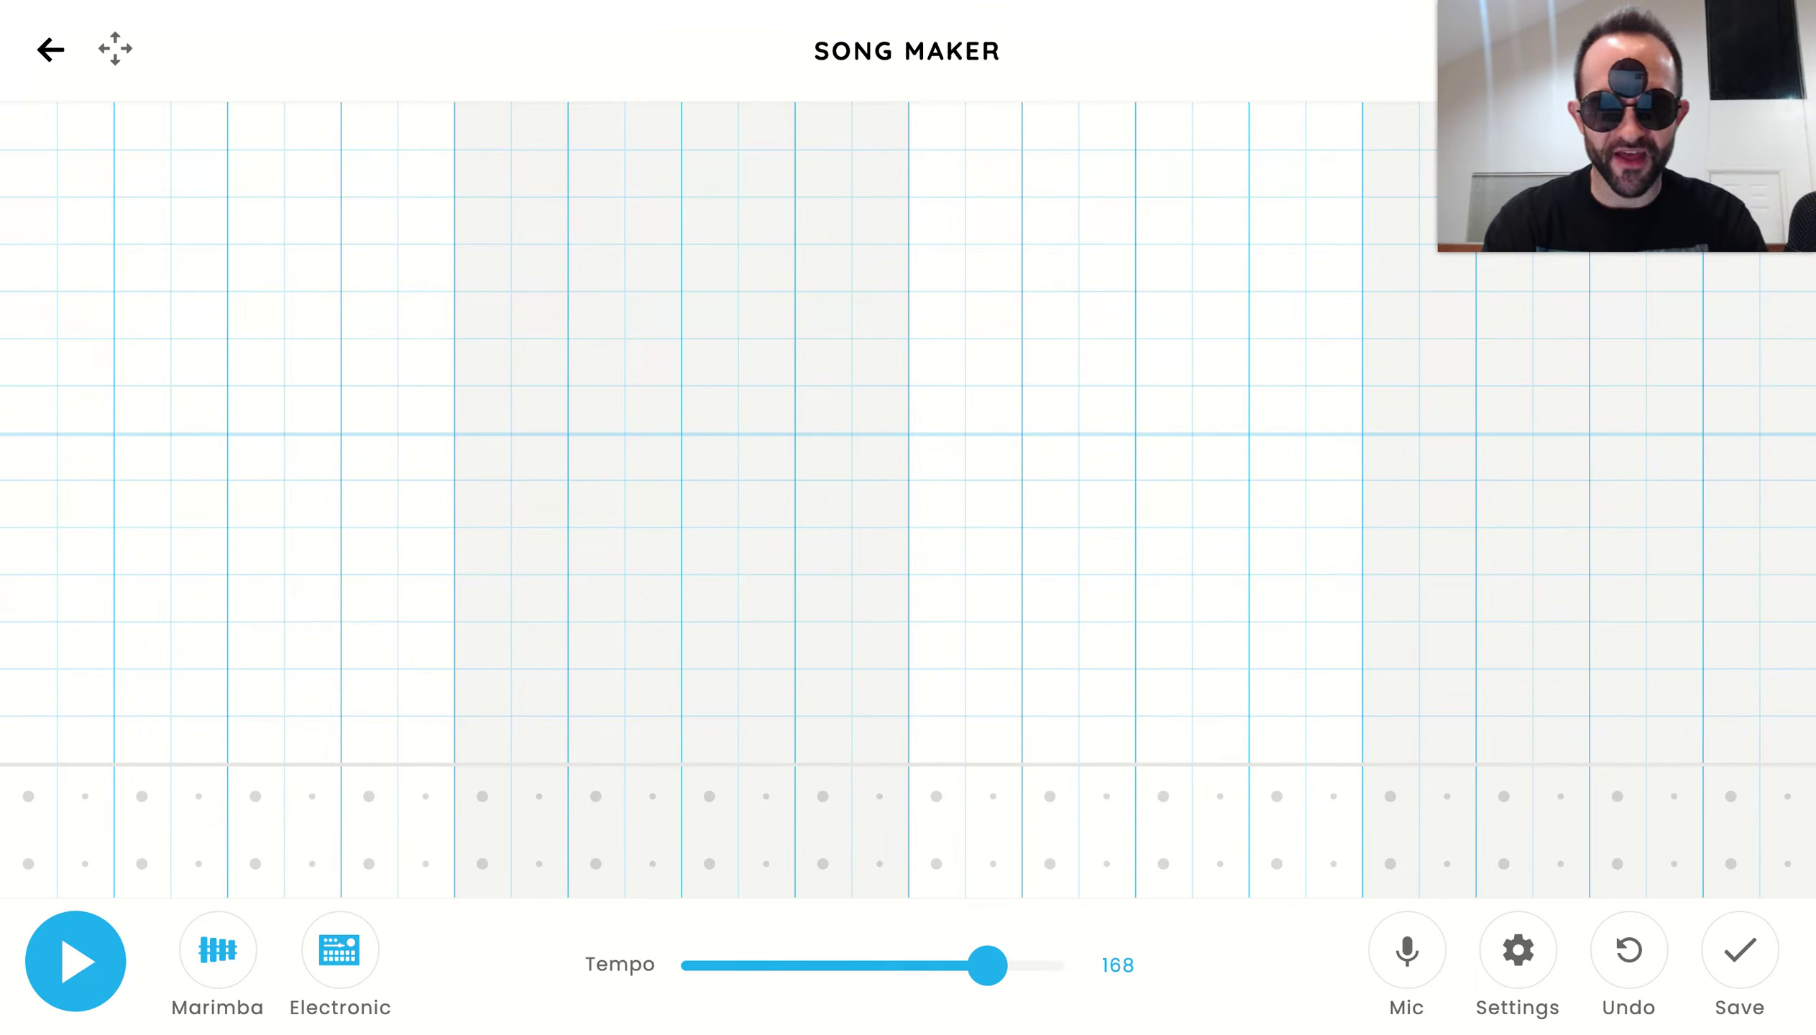
left_click_drag(28, 865, 191, 866)
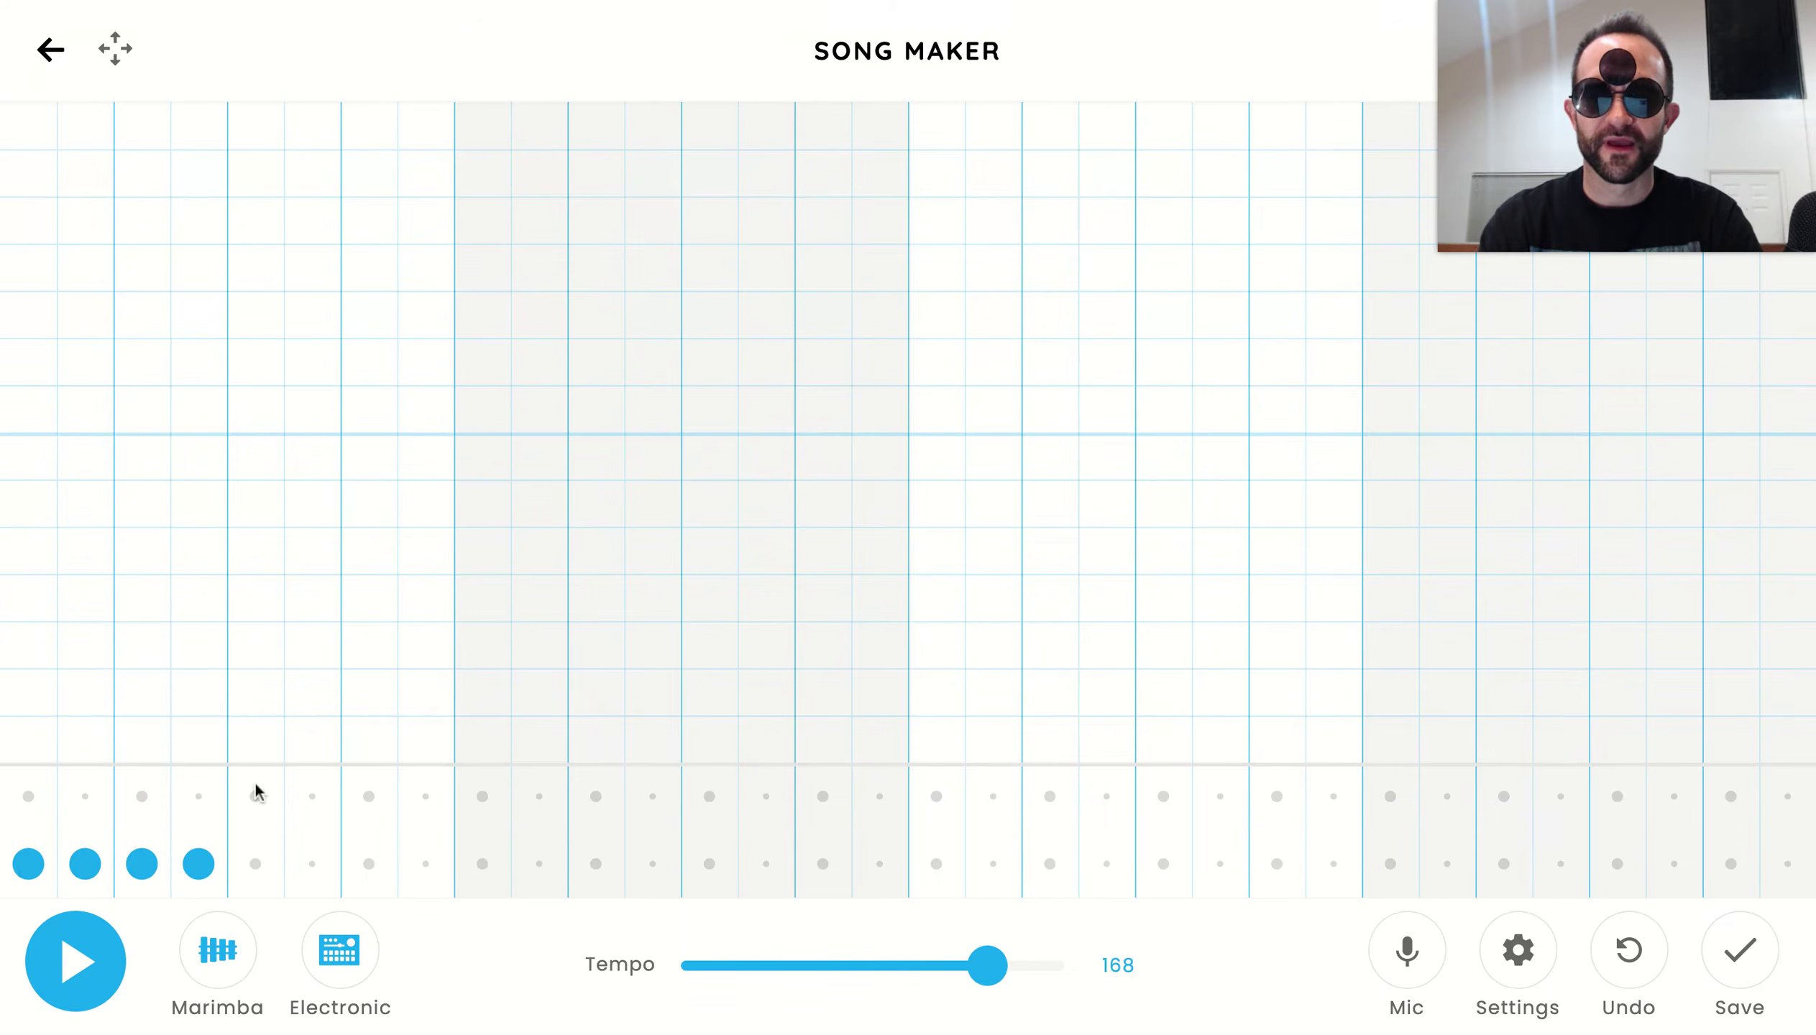
left_click_drag(256, 795, 424, 796)
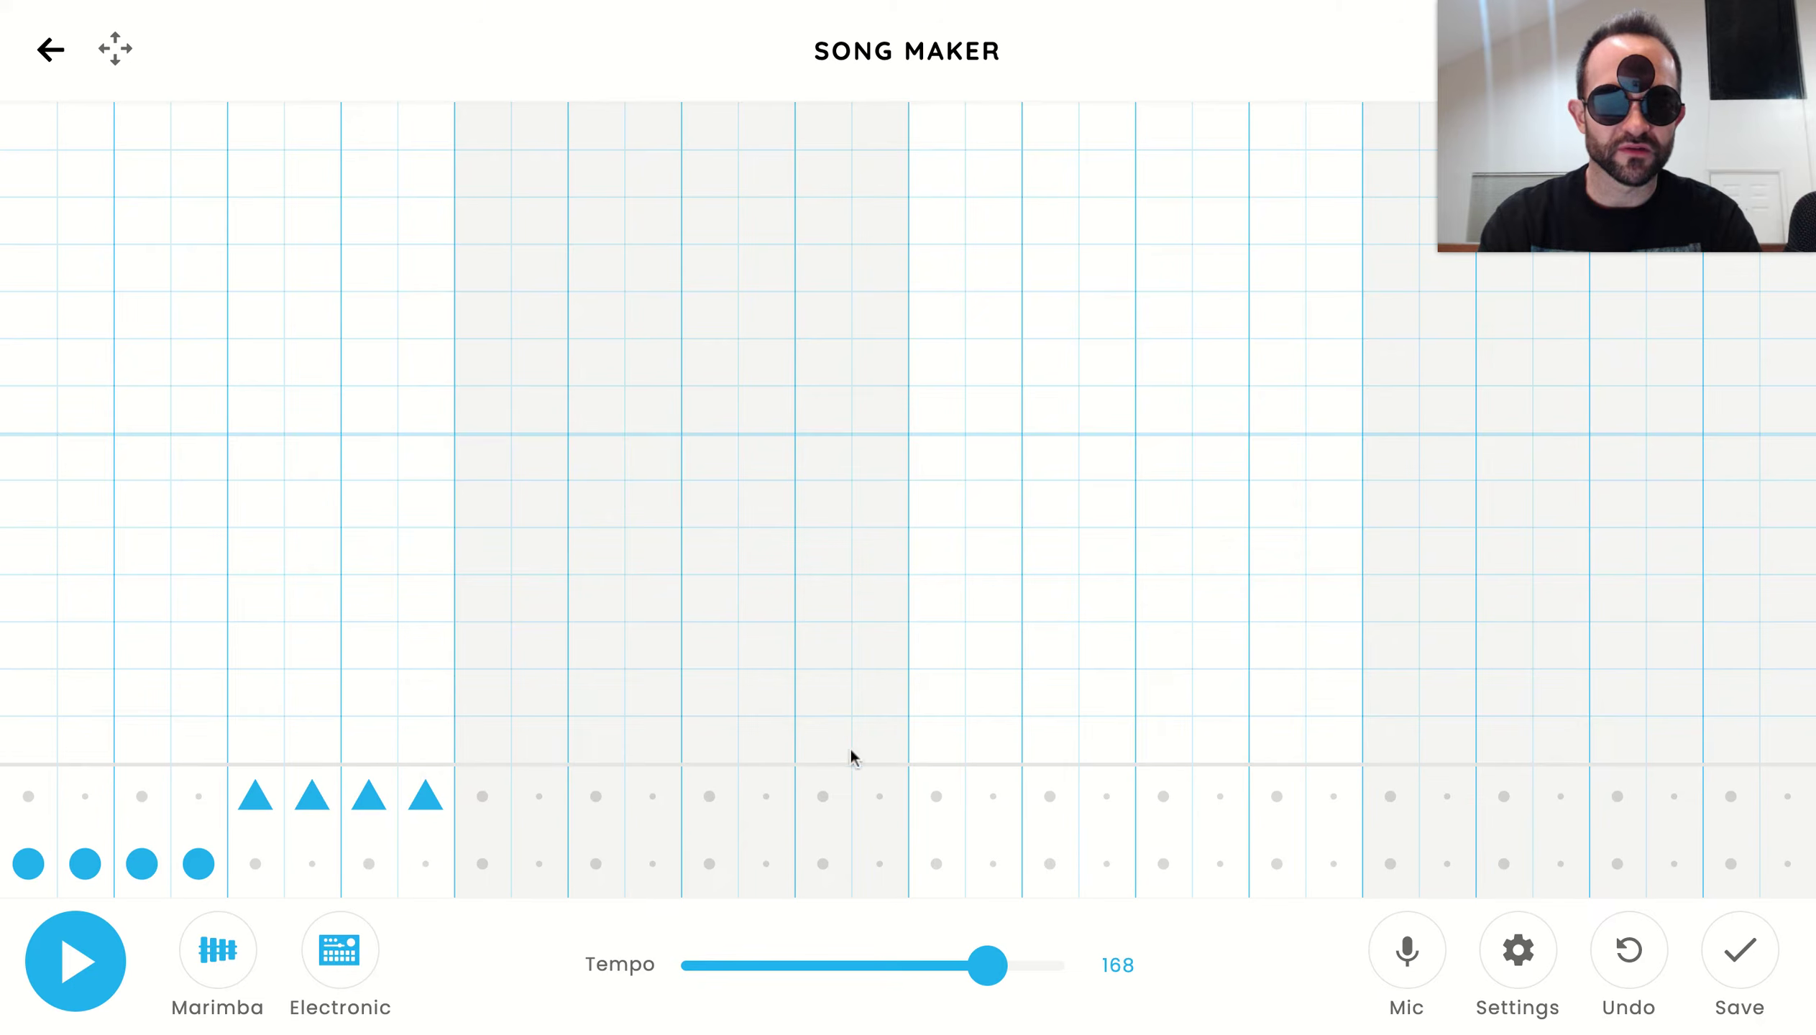
Repeat the four-circle, four-triangle percussion pattern in the third bar and play the song back.
left_click(936, 864)
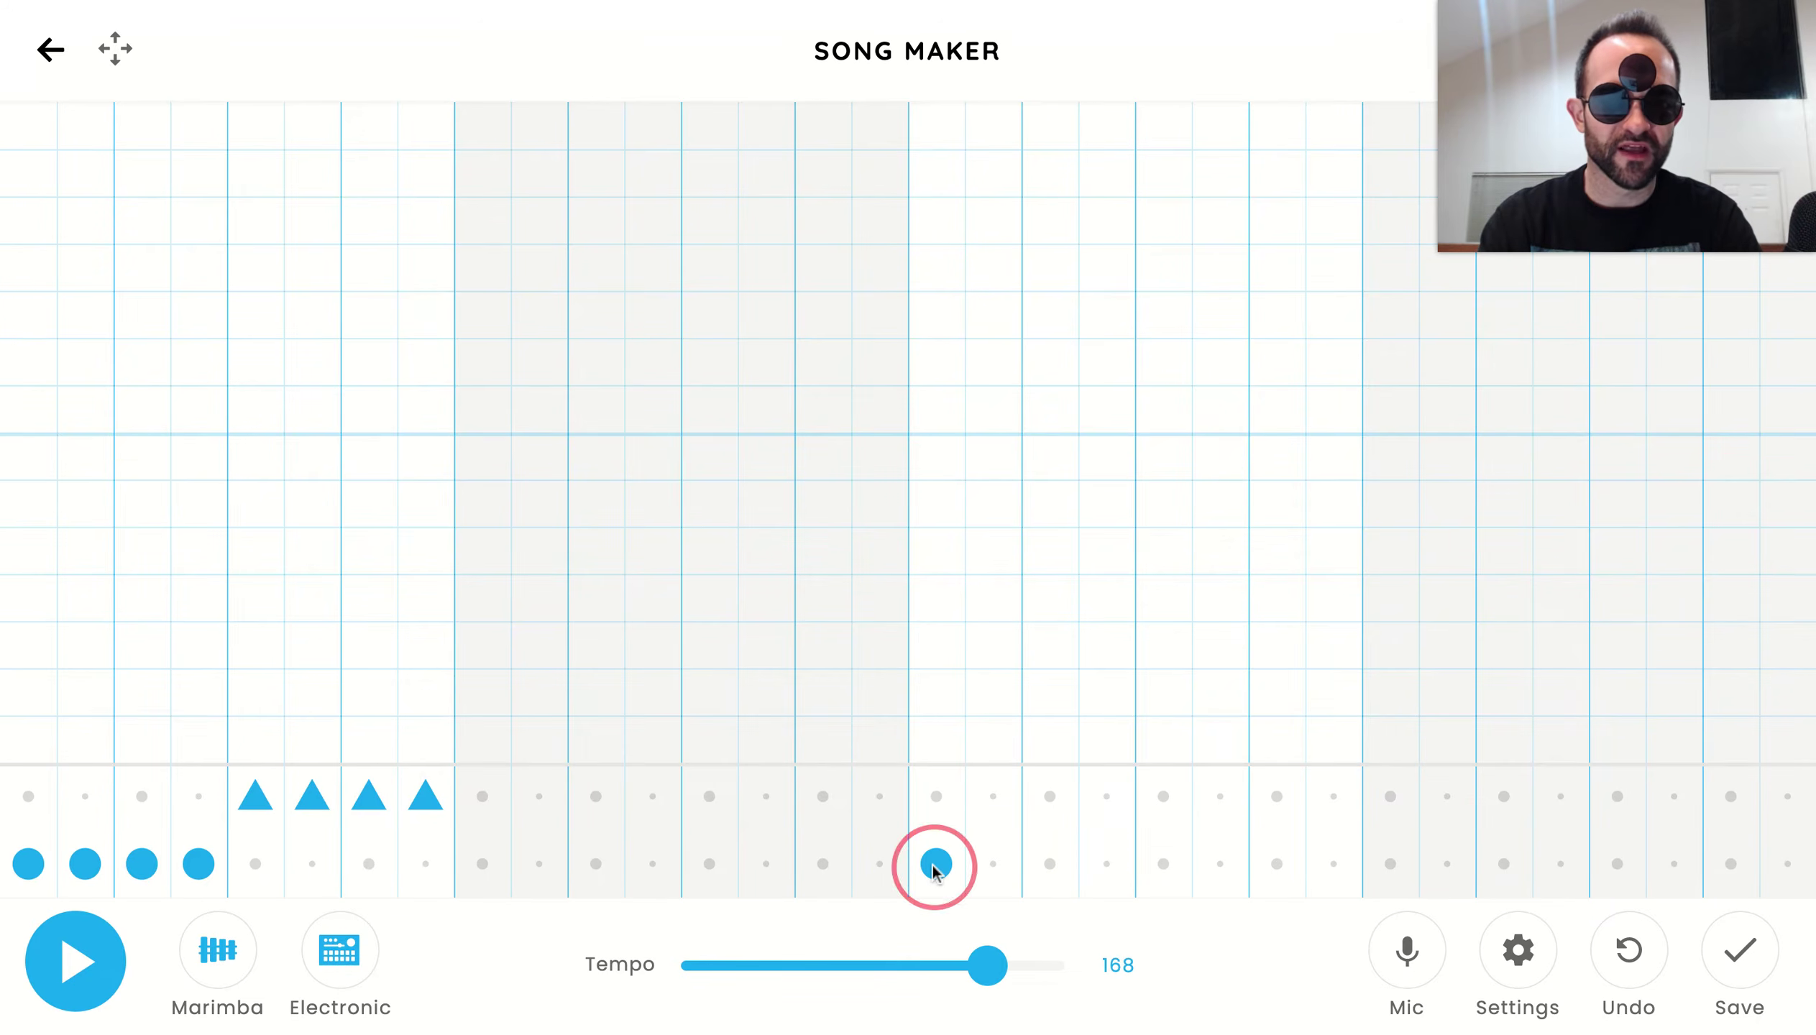
left_click(993, 863)
left_click(1049, 863)
left_click(1106, 863)
left_click(1163, 795)
left_click(1220, 795)
left_click(1276, 795)
left_click(1333, 795)
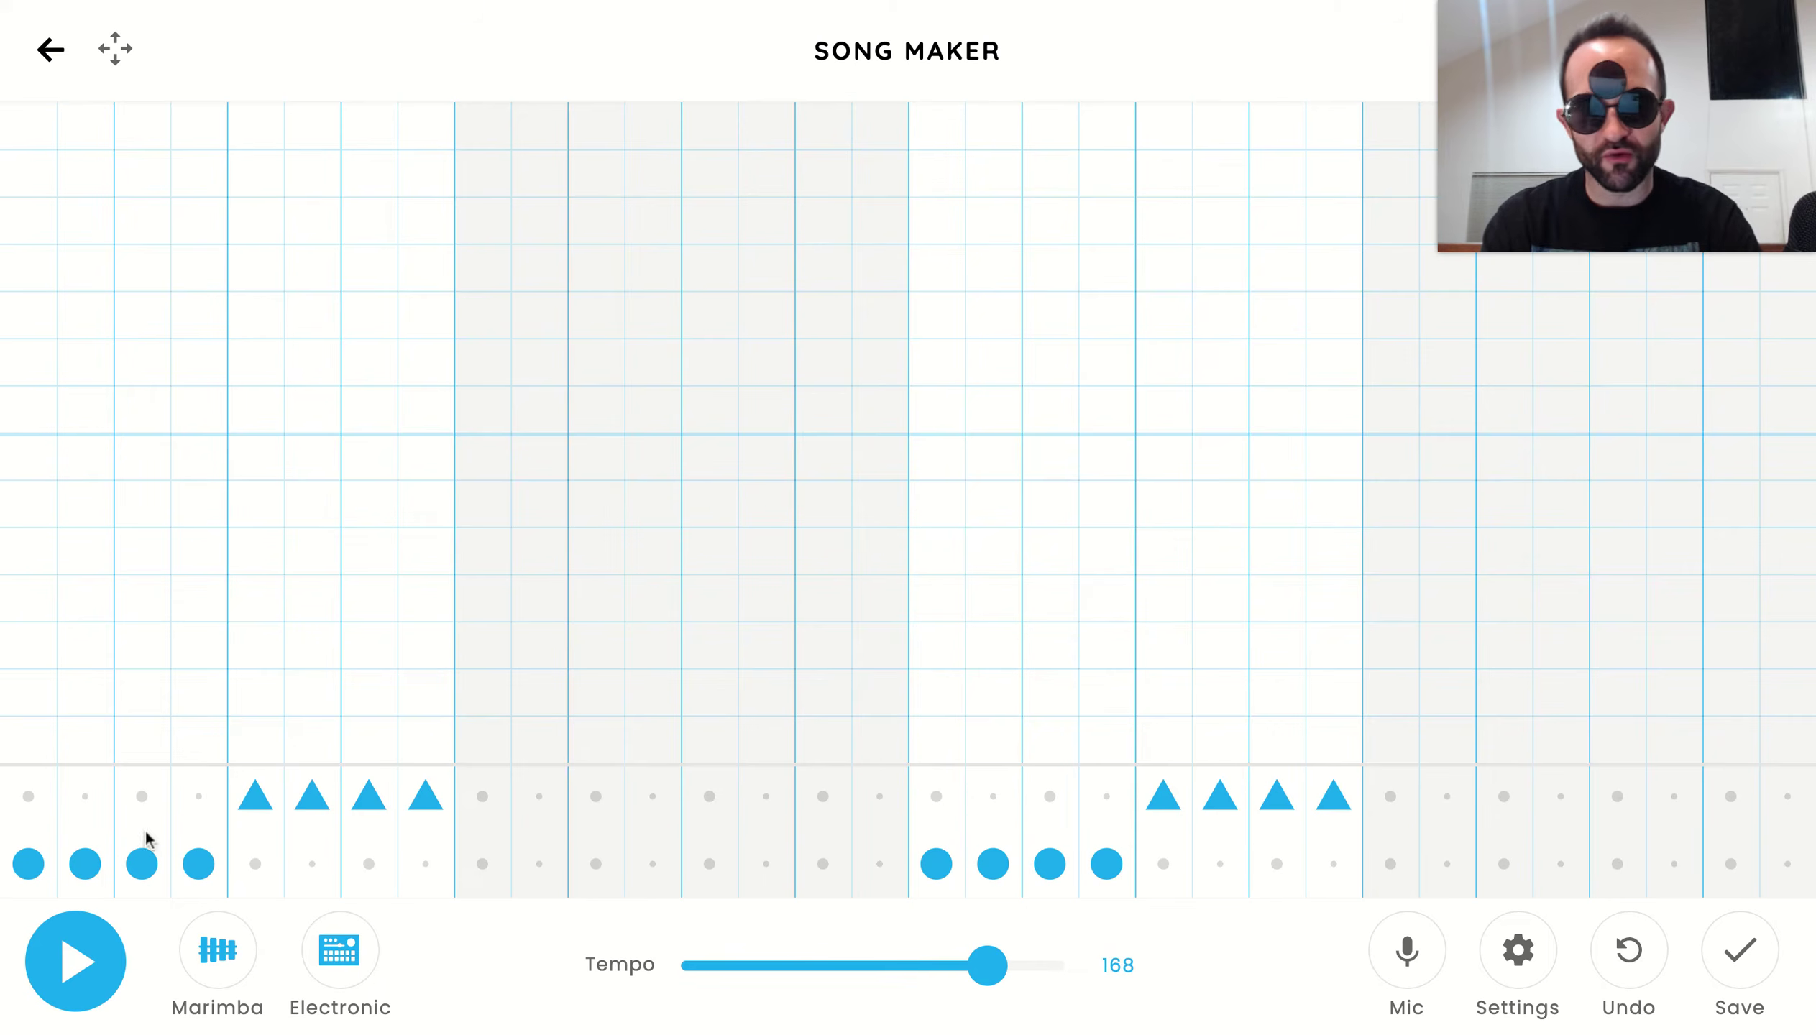
left_click(91, 952)
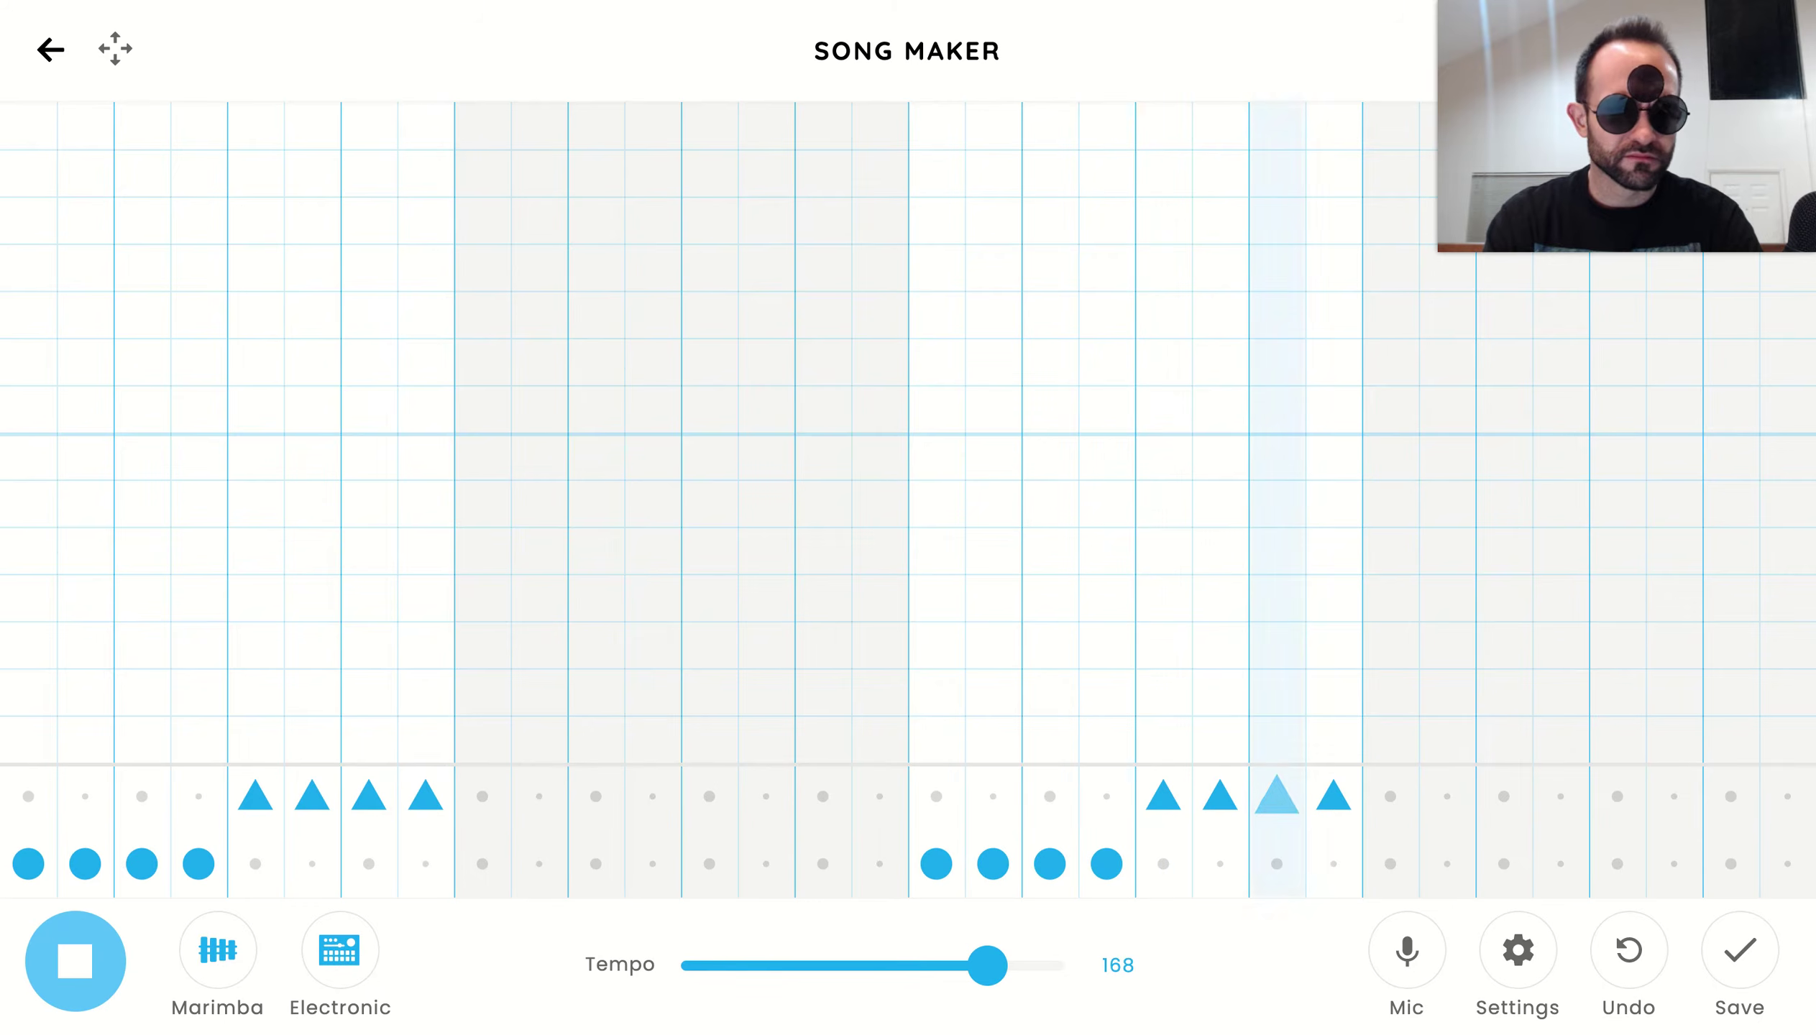
left_click(74, 961)
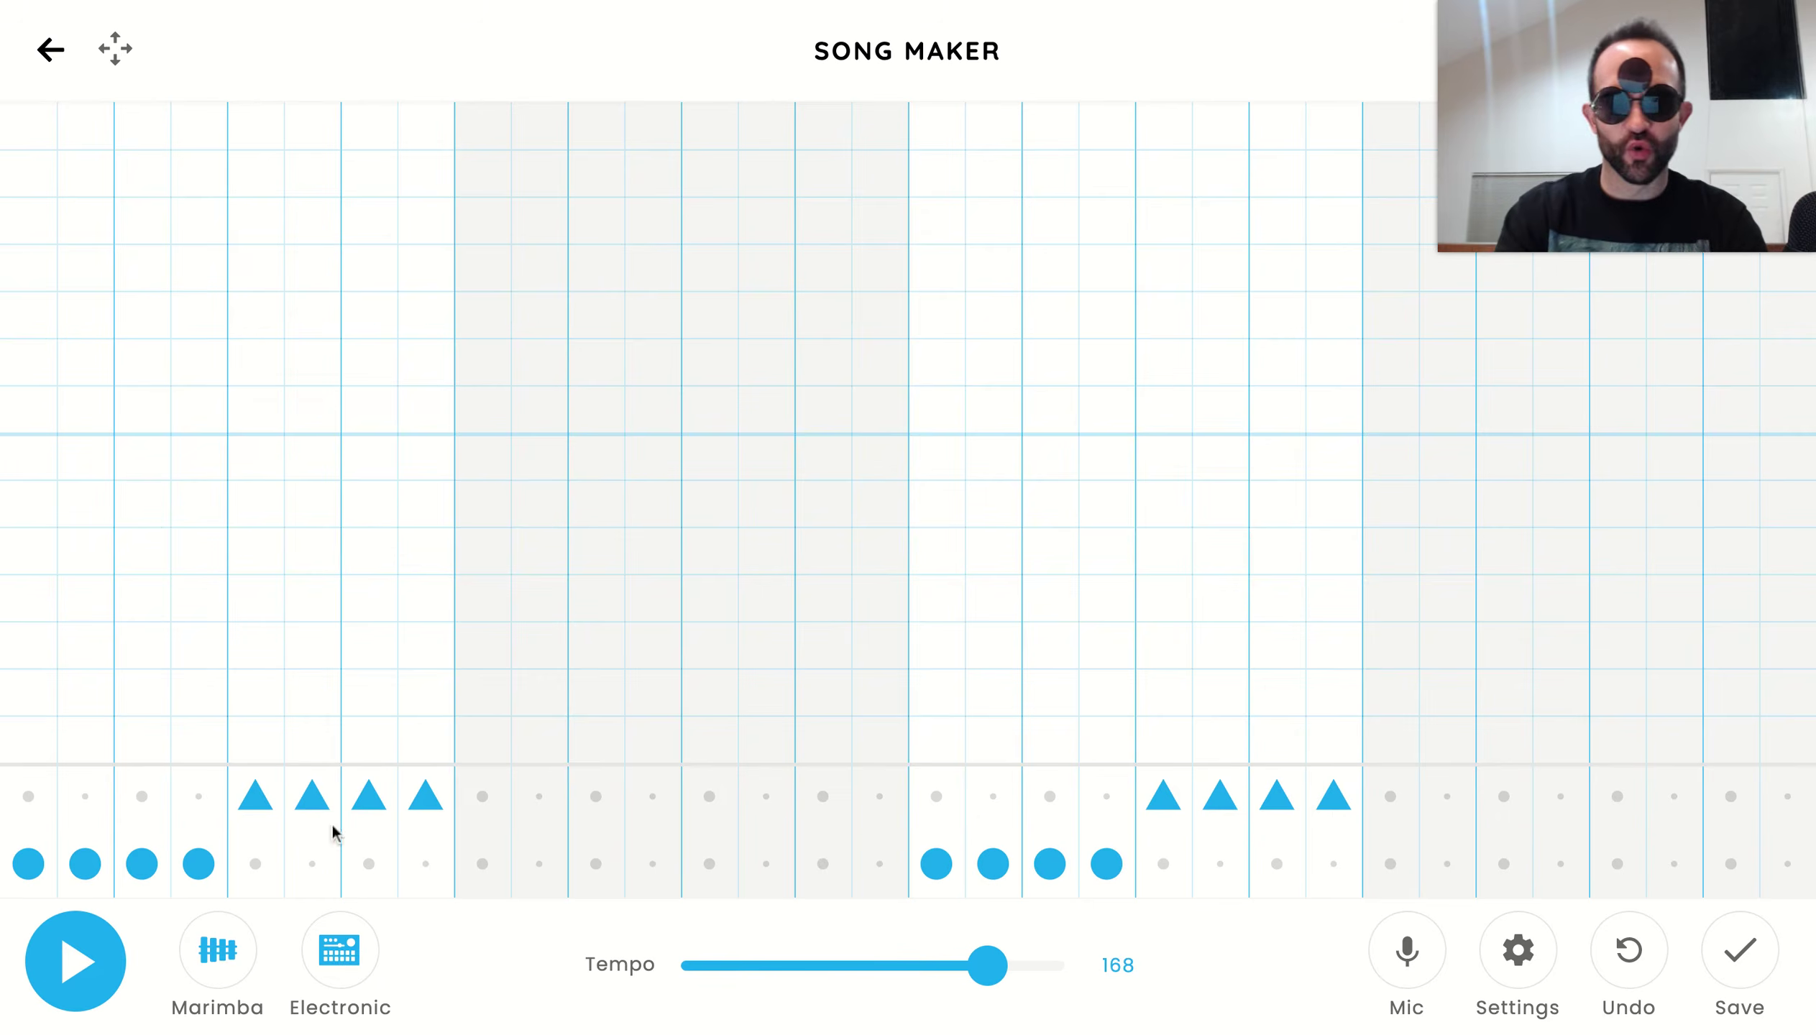
Enter a rising and falling melody in the first bar: red, yellow, green, pink, high red, pink, green, yellow.
left_click(23, 753)
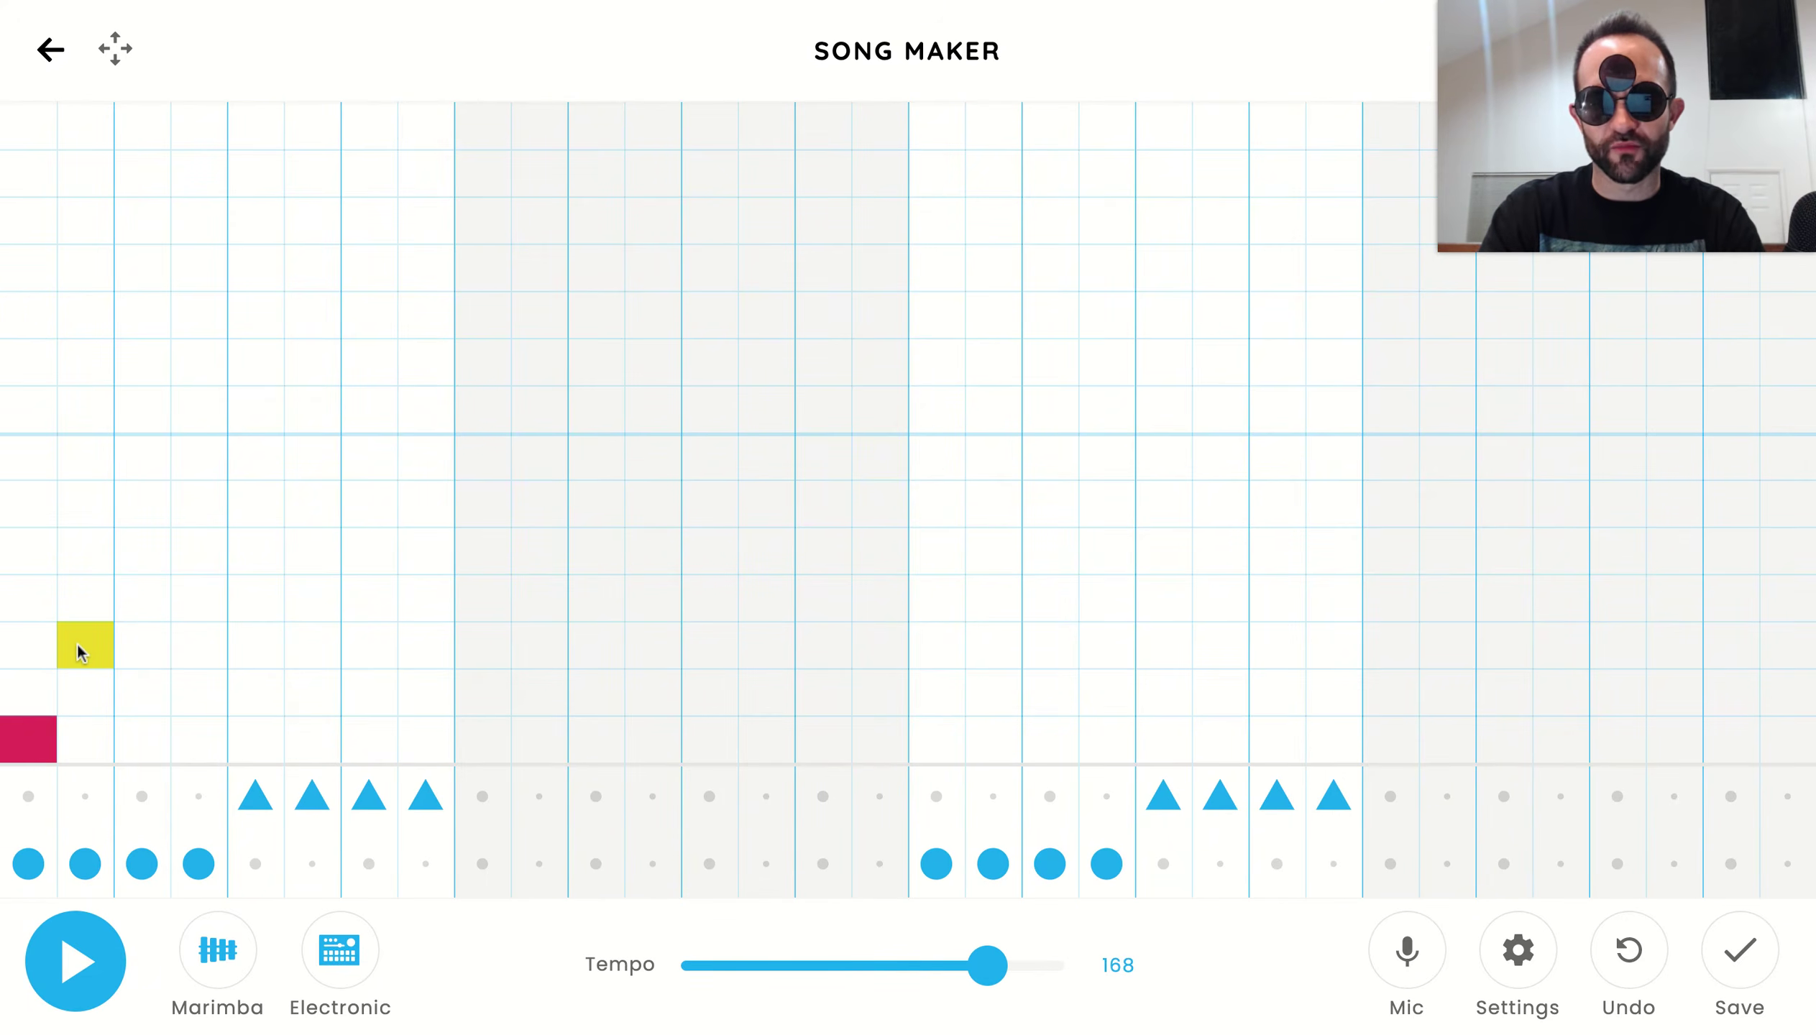
left_click(142, 552)
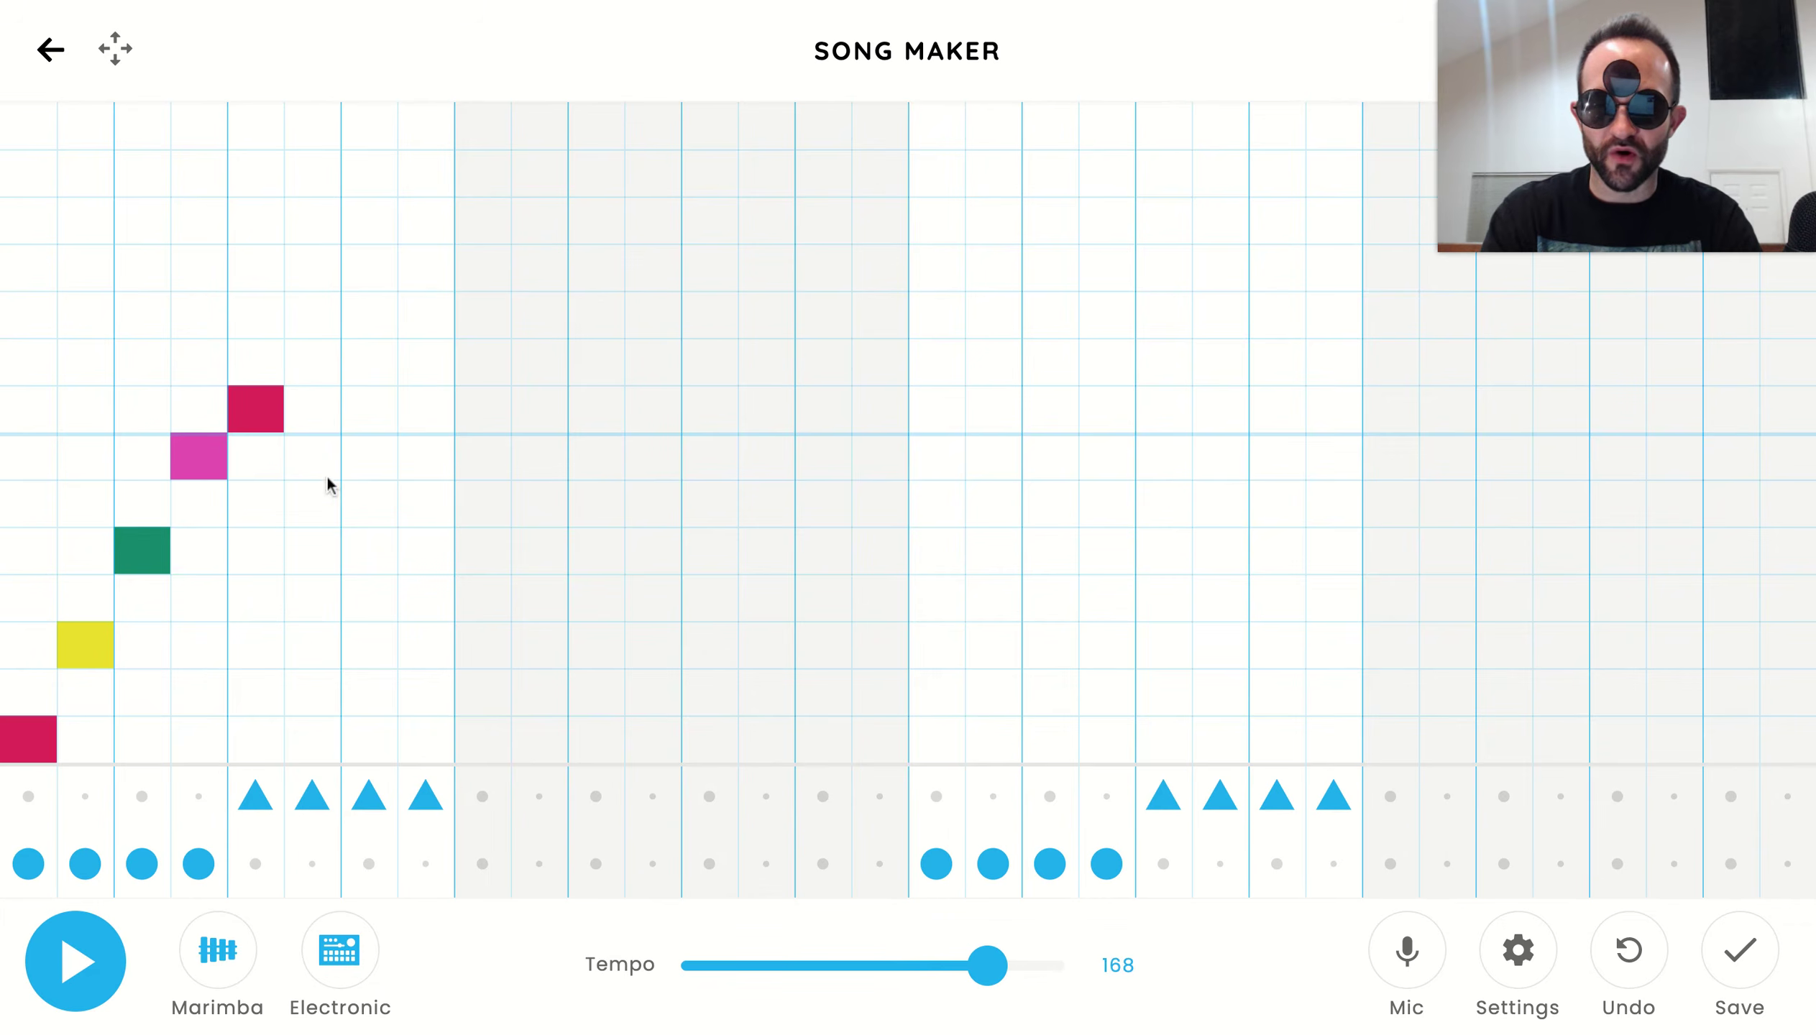
left_click(317, 453)
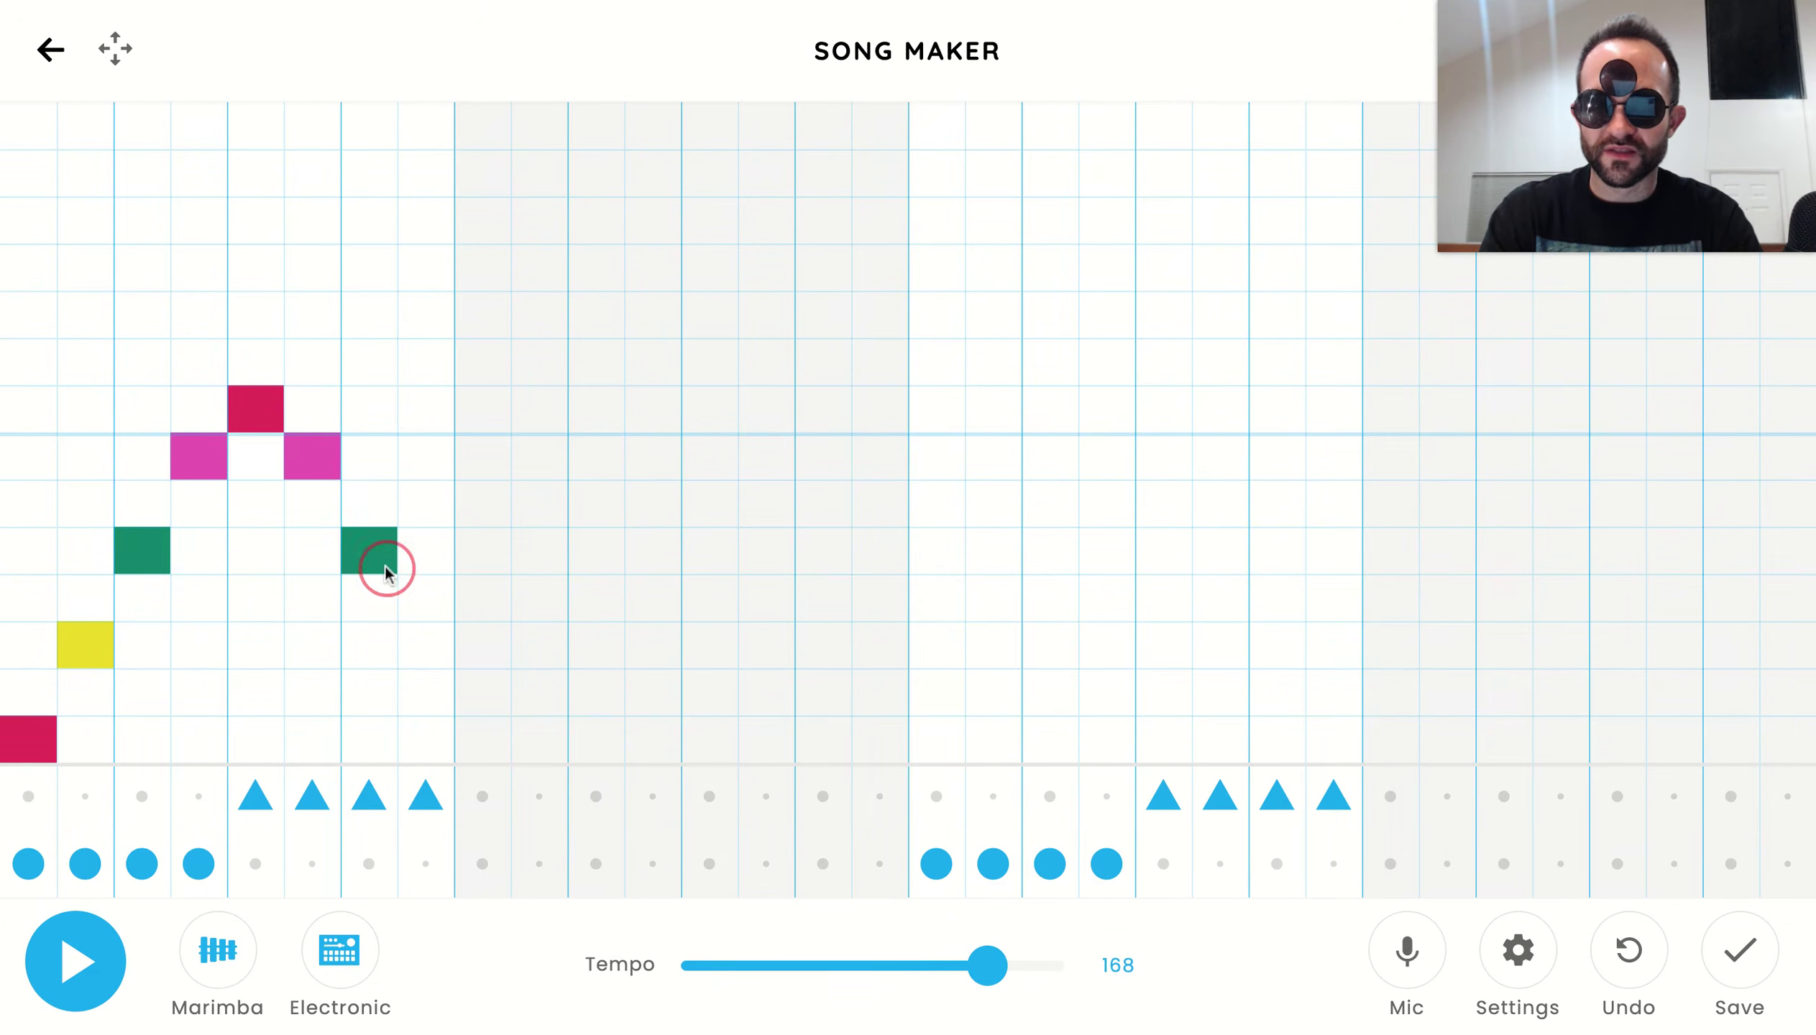
left_click(436, 649)
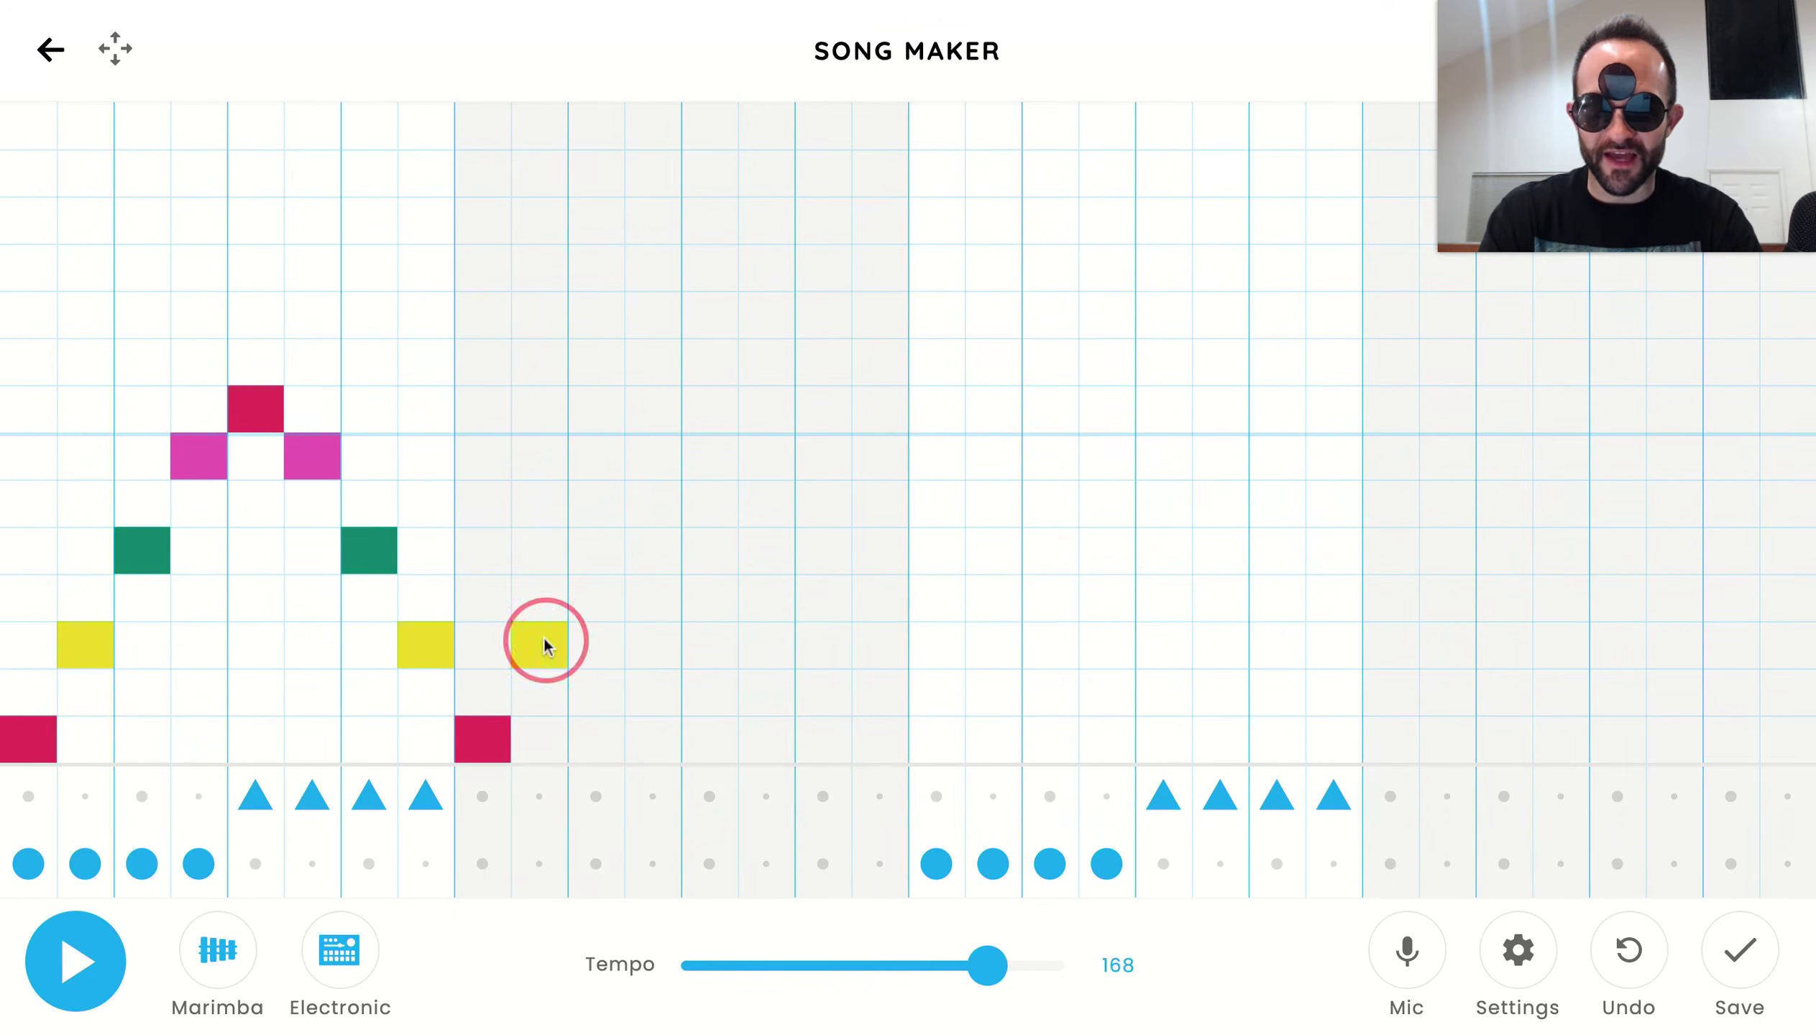
Repeat the first bar's rising and falling eight-note melody in the second bar.
left_click(652, 465)
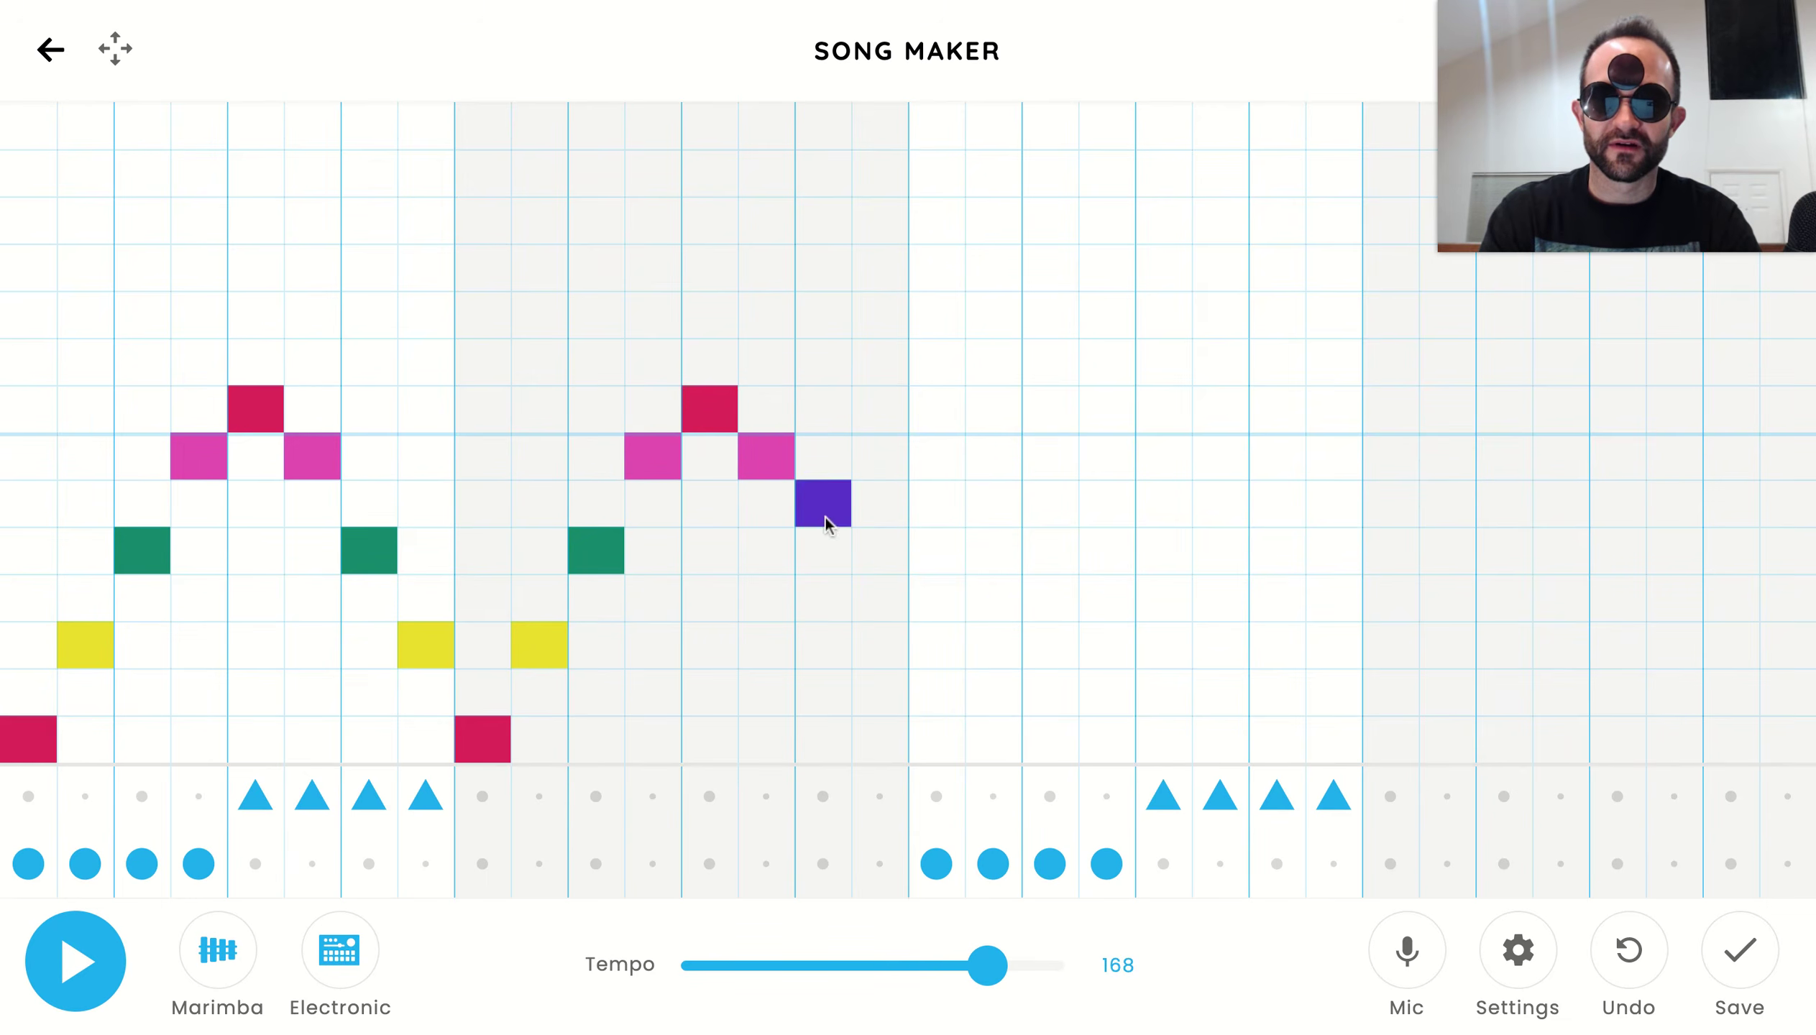
left_click(827, 545)
left_click(879, 640)
Repeat the same rising and falling eight-note melody in the third bar.
left_click(928, 739)
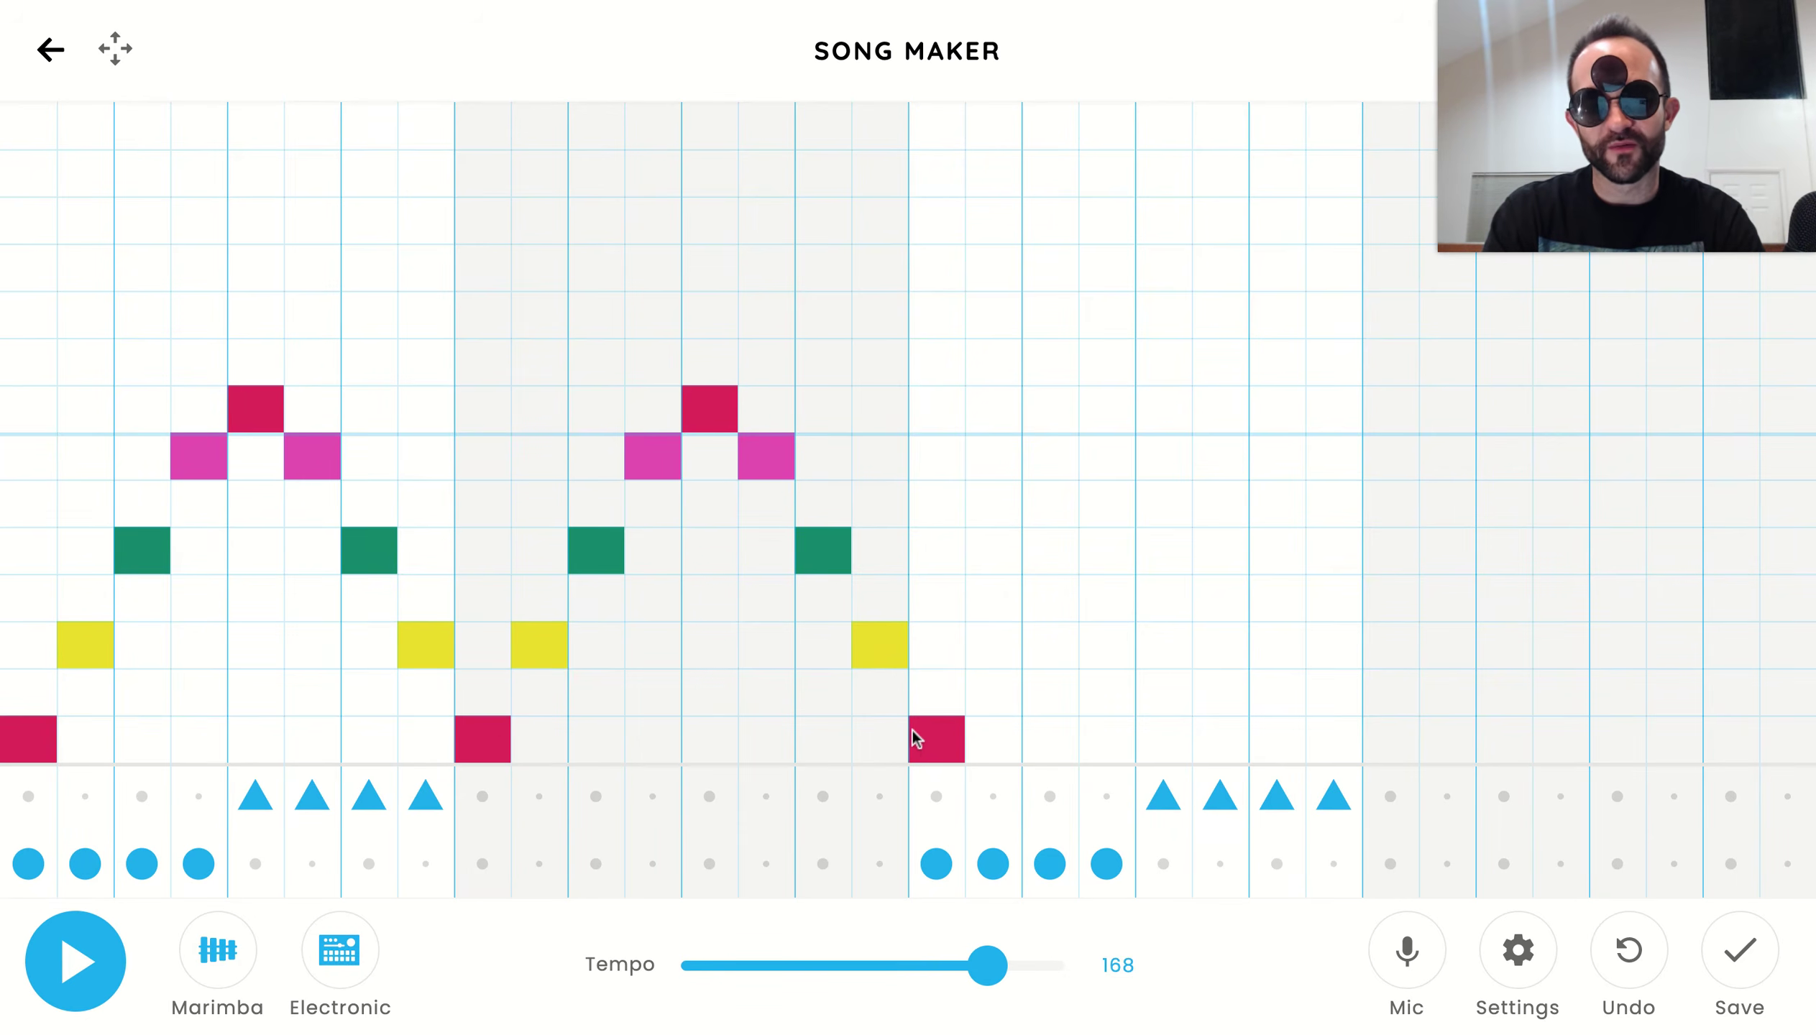
left_click(1003, 644)
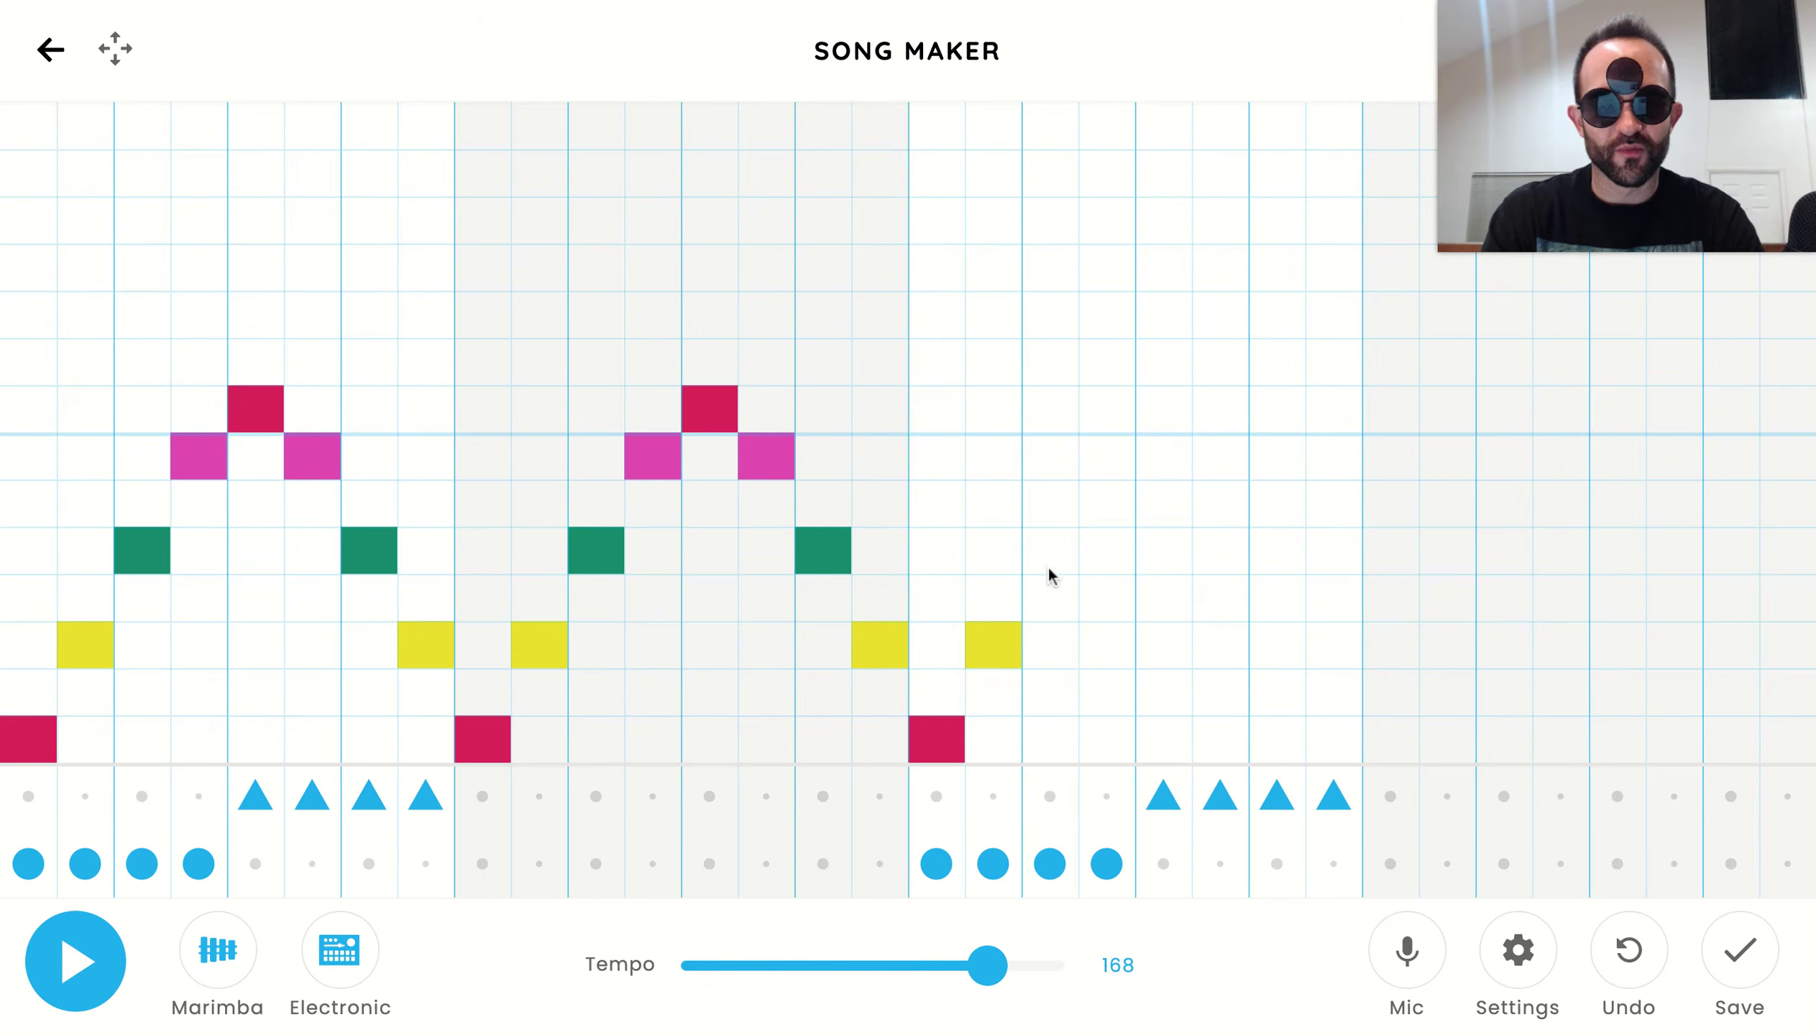
left_click(1163, 419)
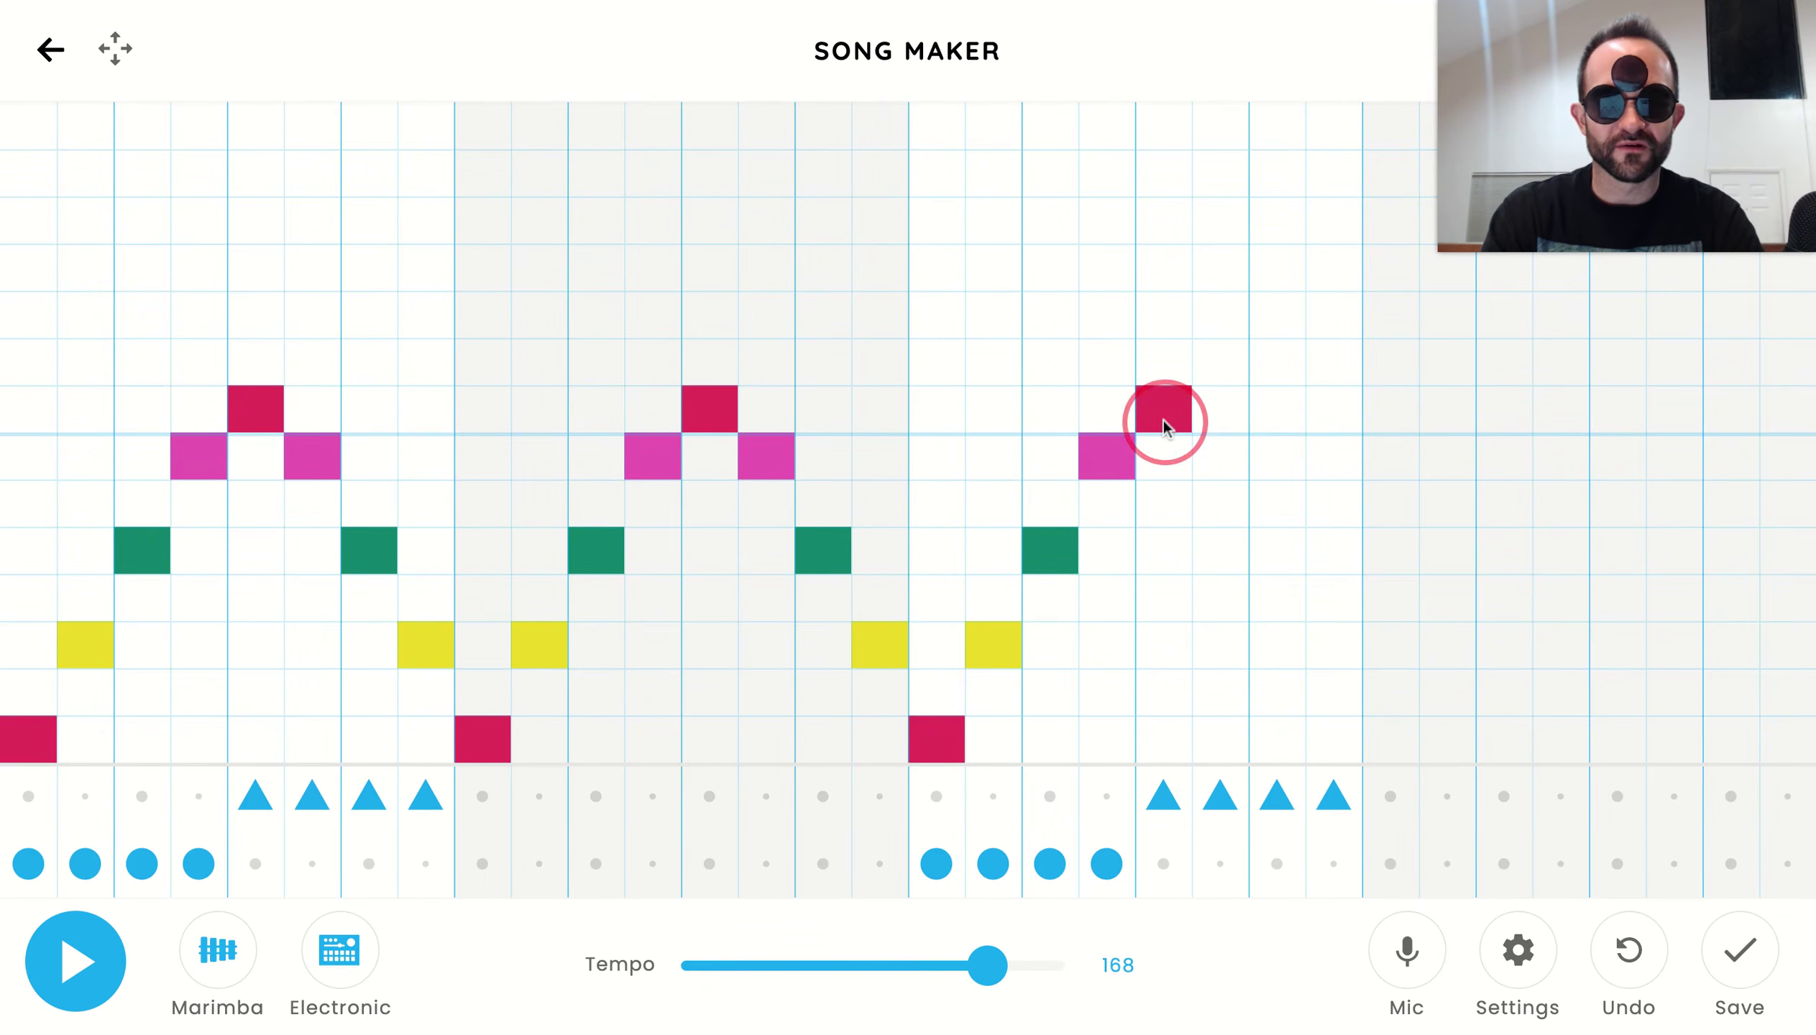
left_click(1211, 458)
left_click(1279, 552)
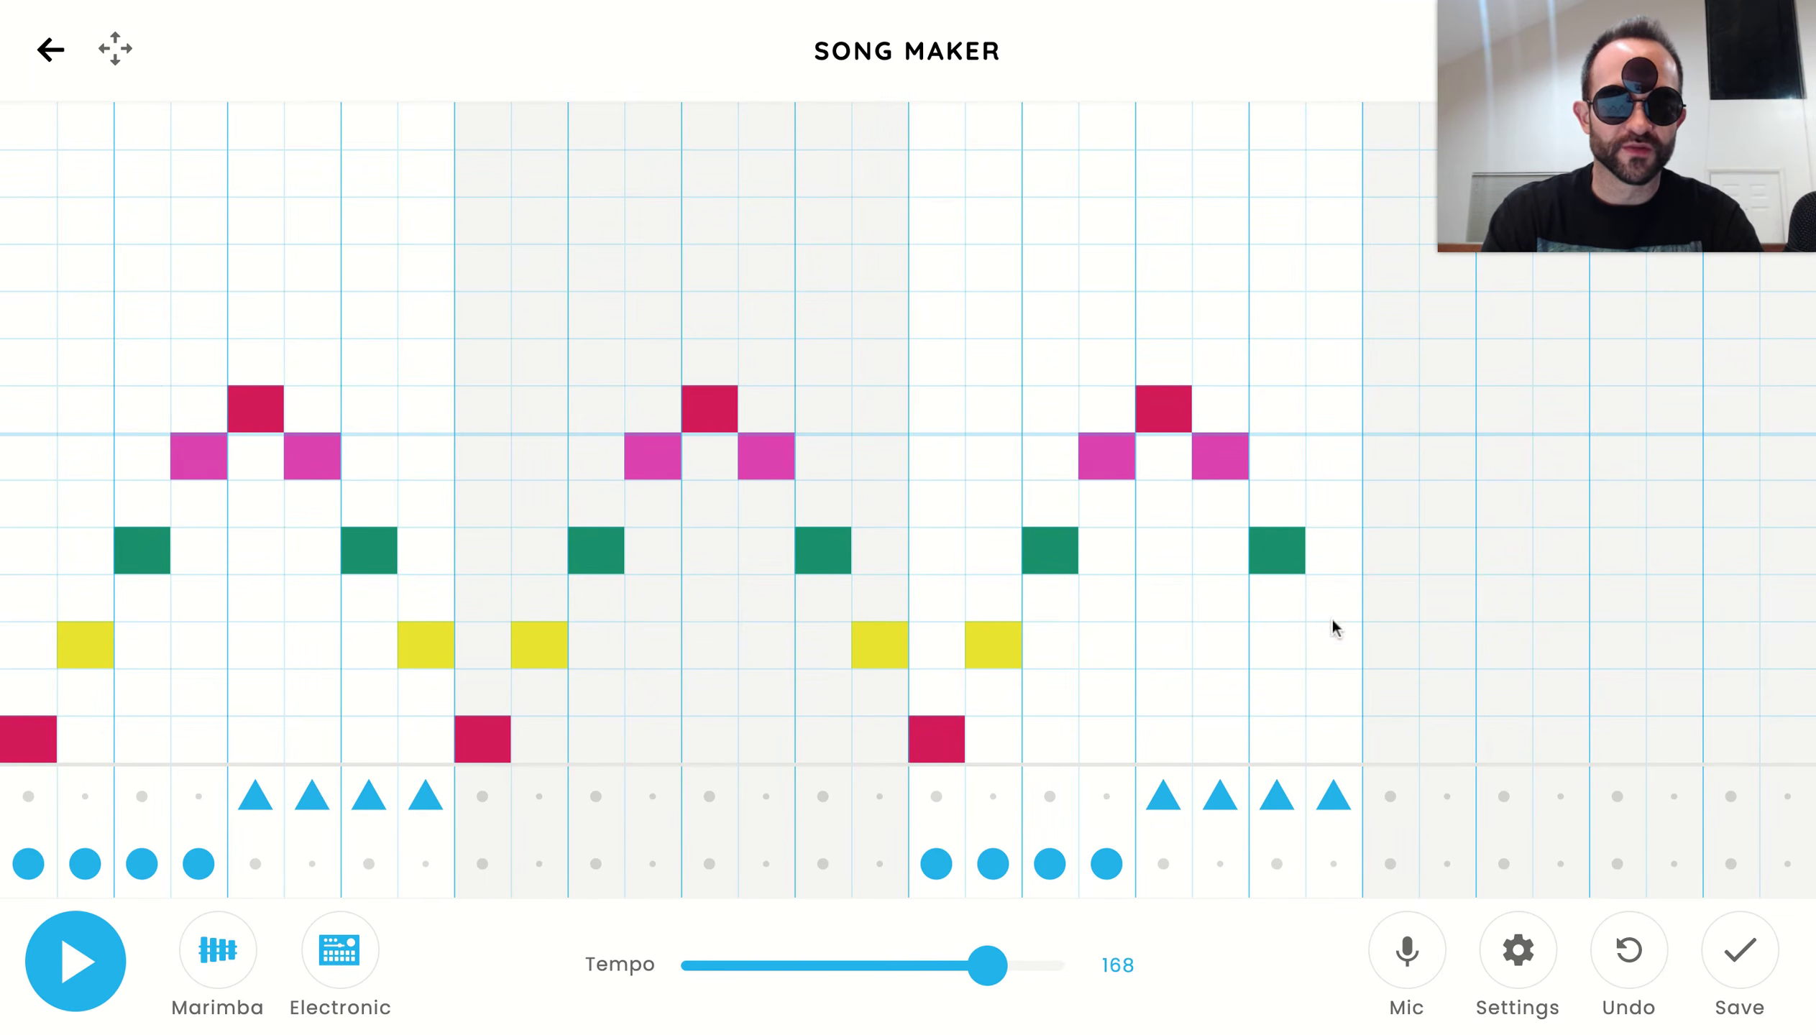
Repeat the rising and falling melody in the fourth bar and play the whole song back.
left_click(1381, 735)
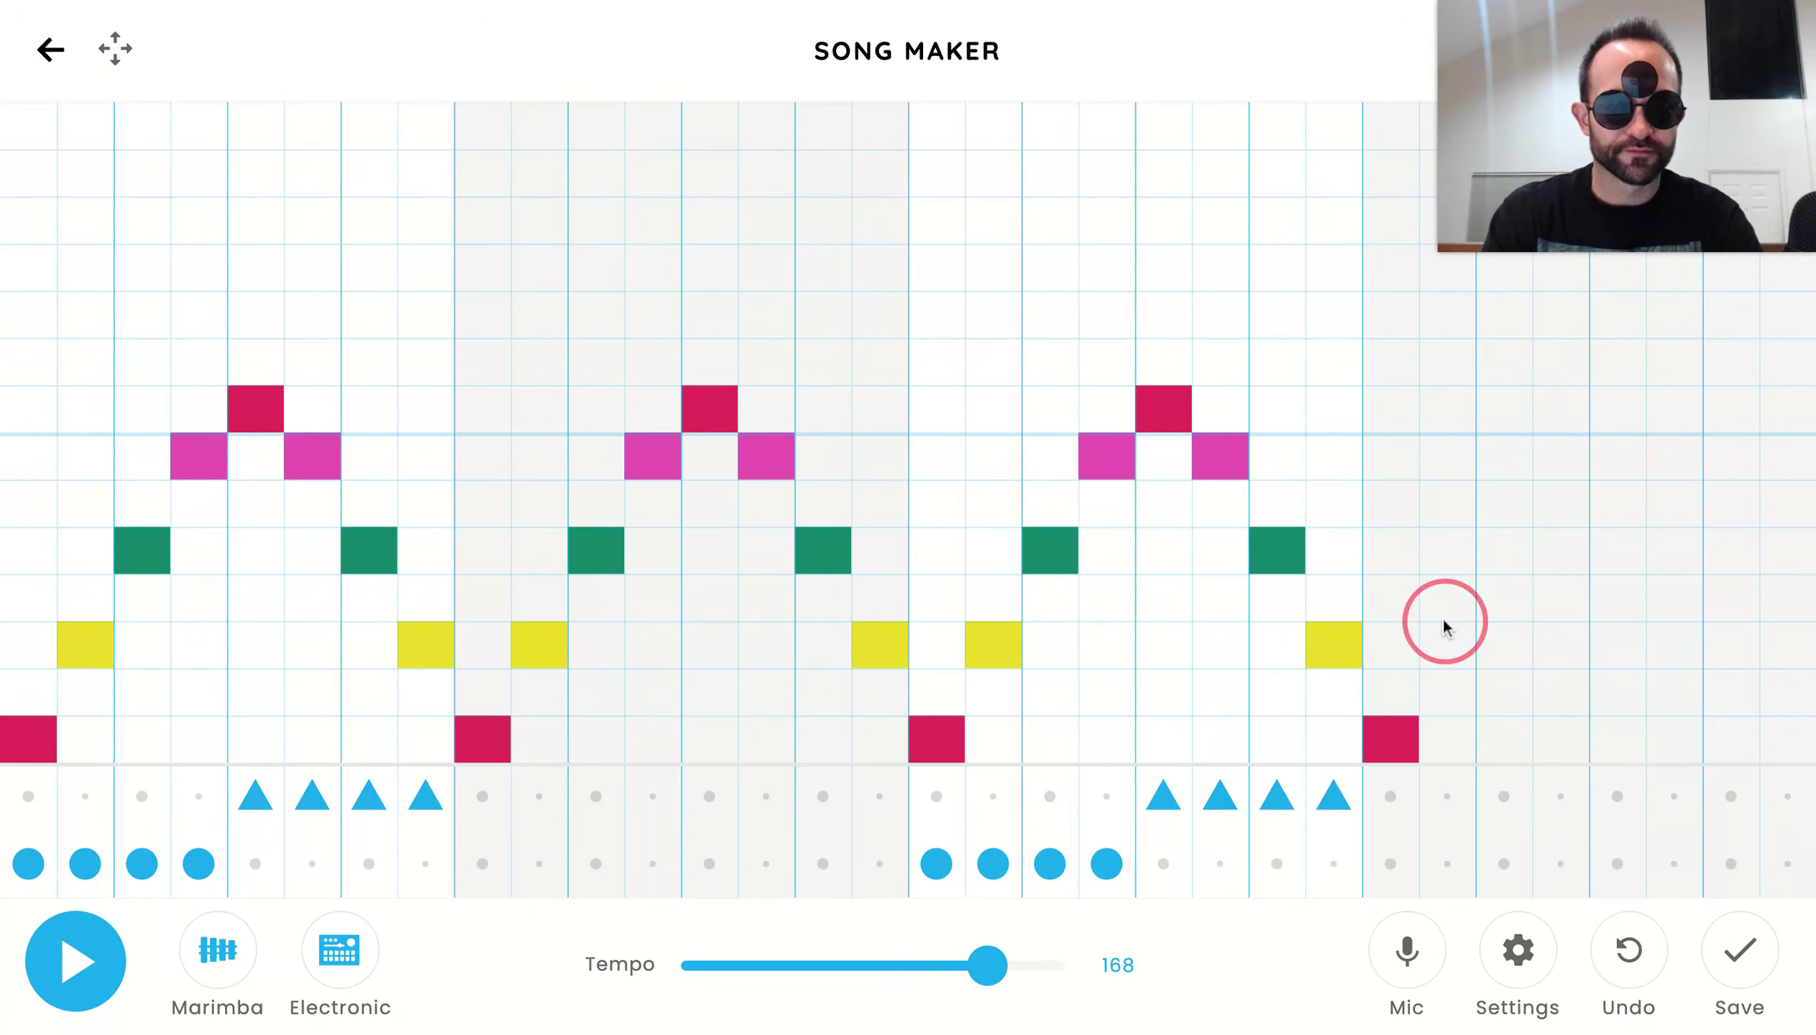
left_click(1444, 651)
left_click(1488, 548)
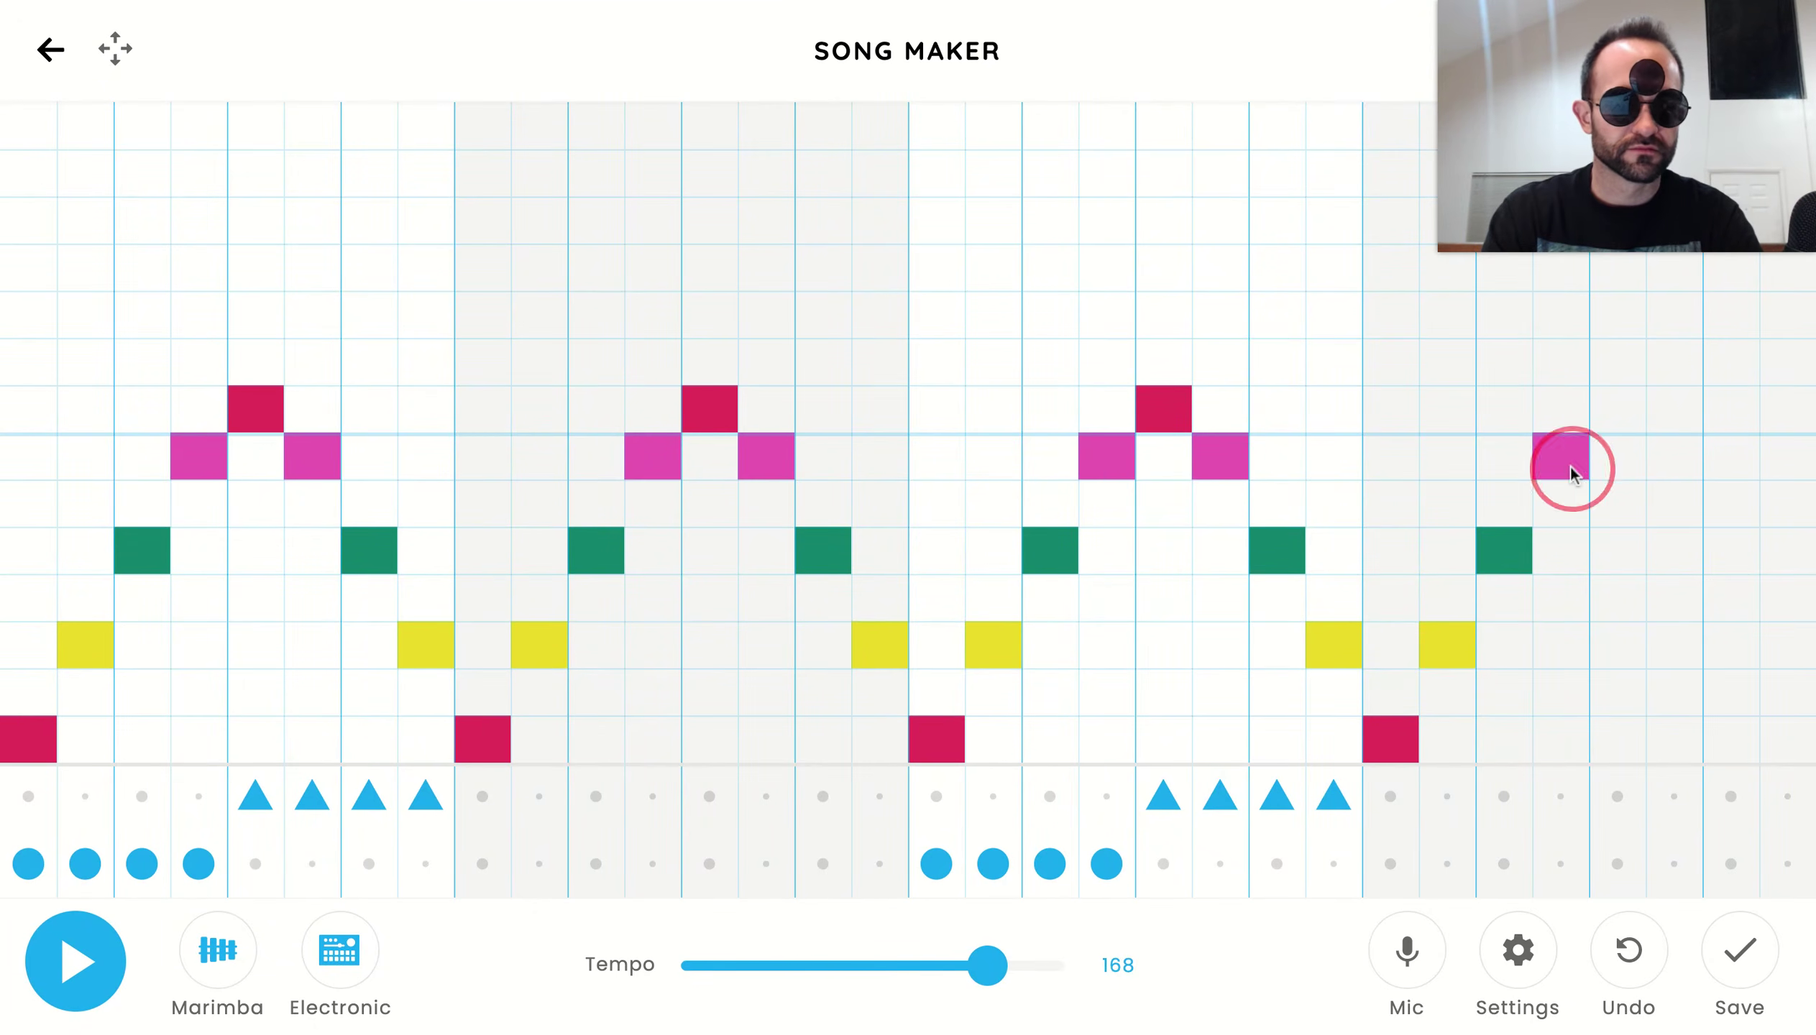
left_click(1614, 424)
left_click(1684, 476)
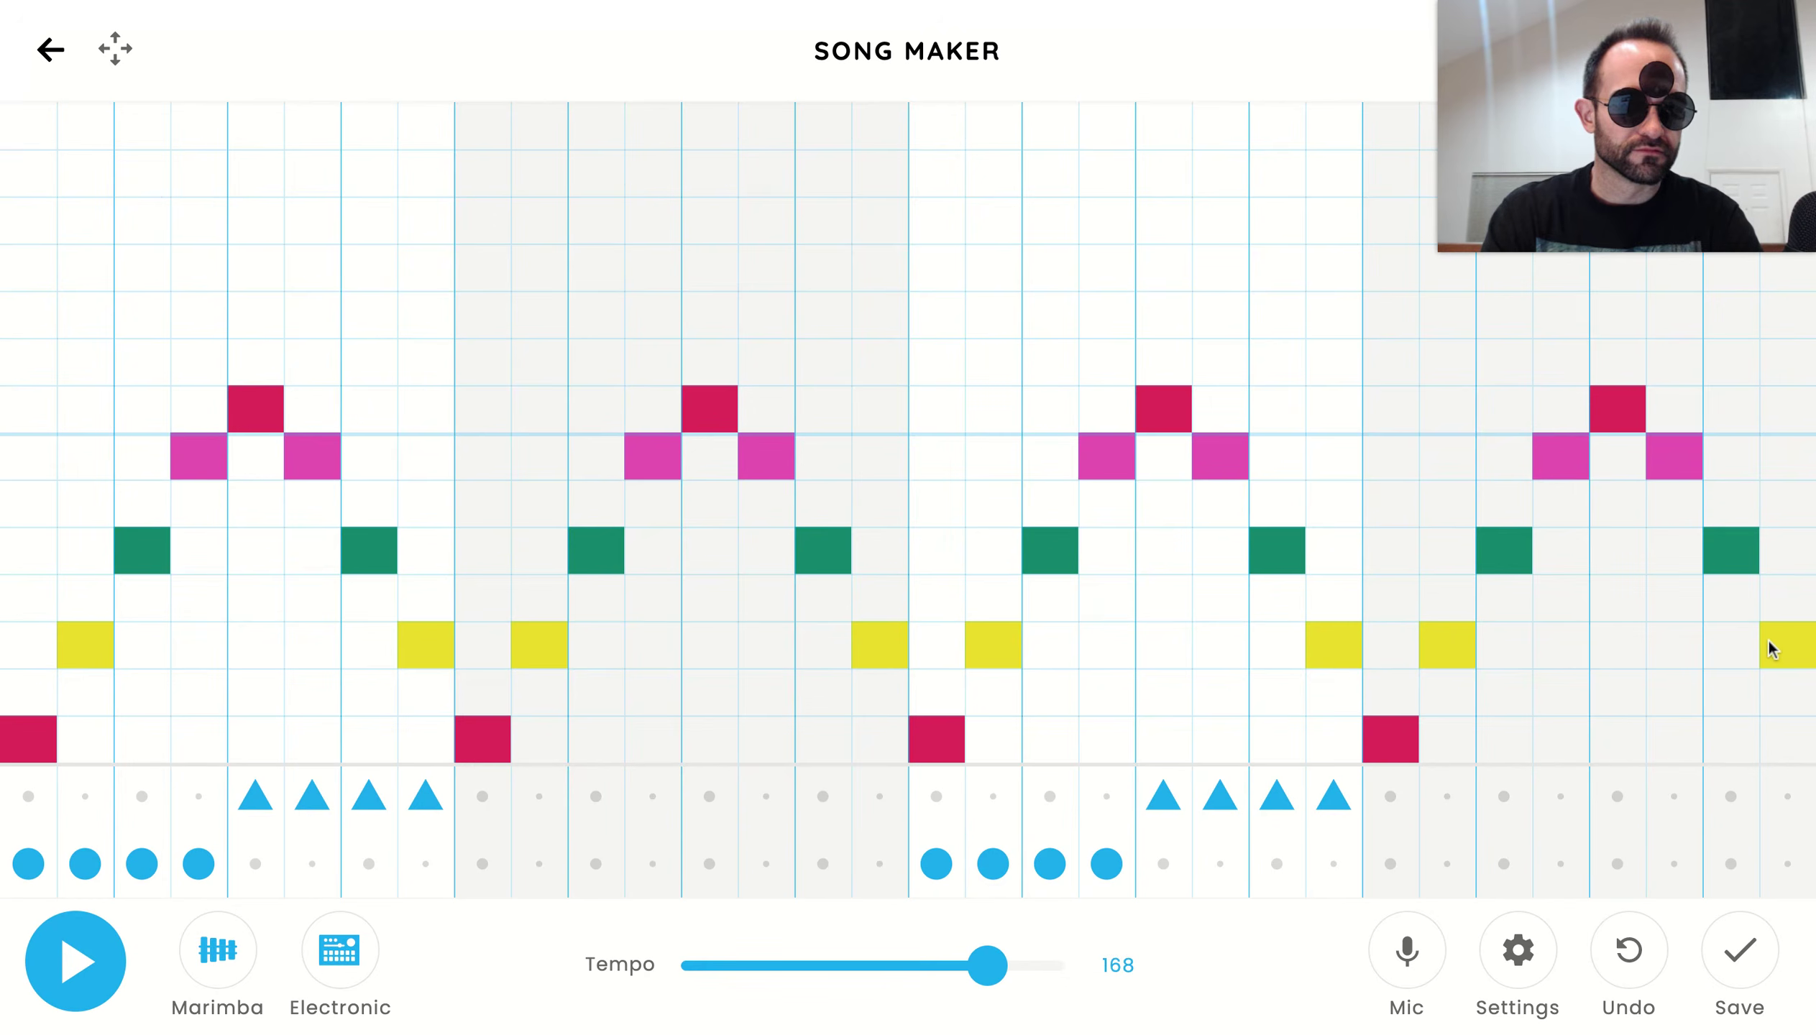
left_click(88, 965)
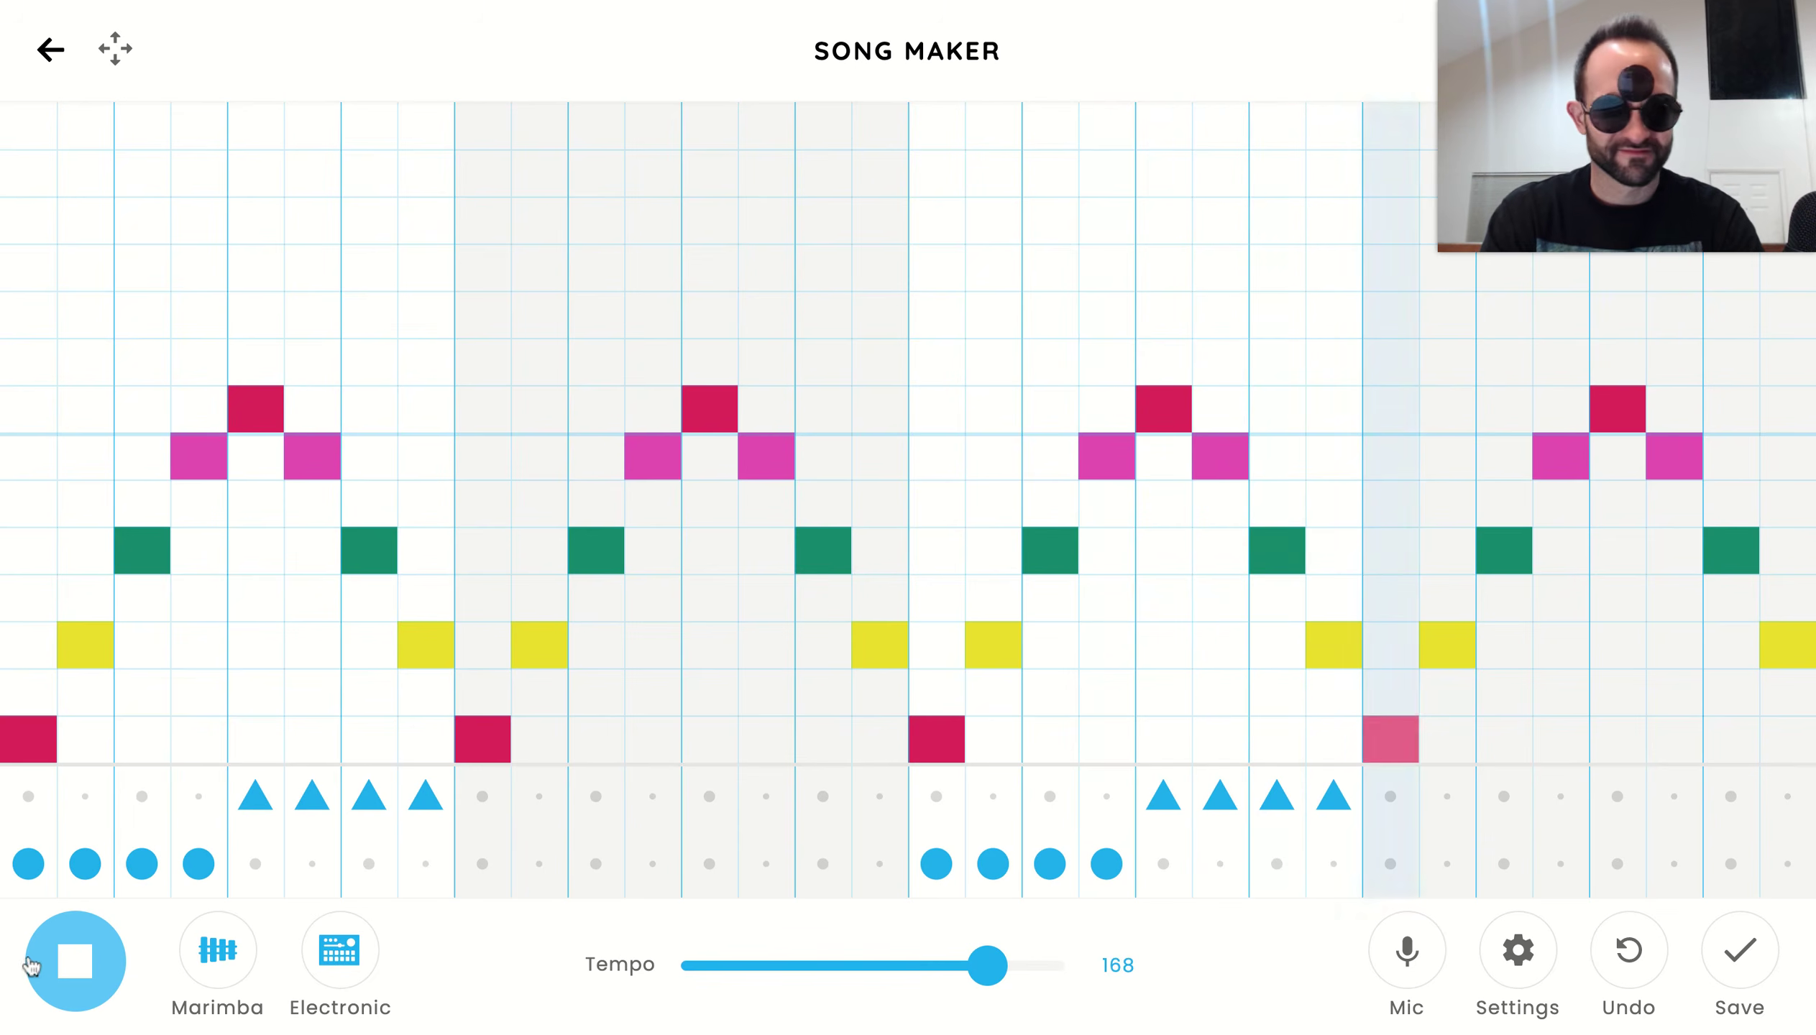
left_click(69, 965)
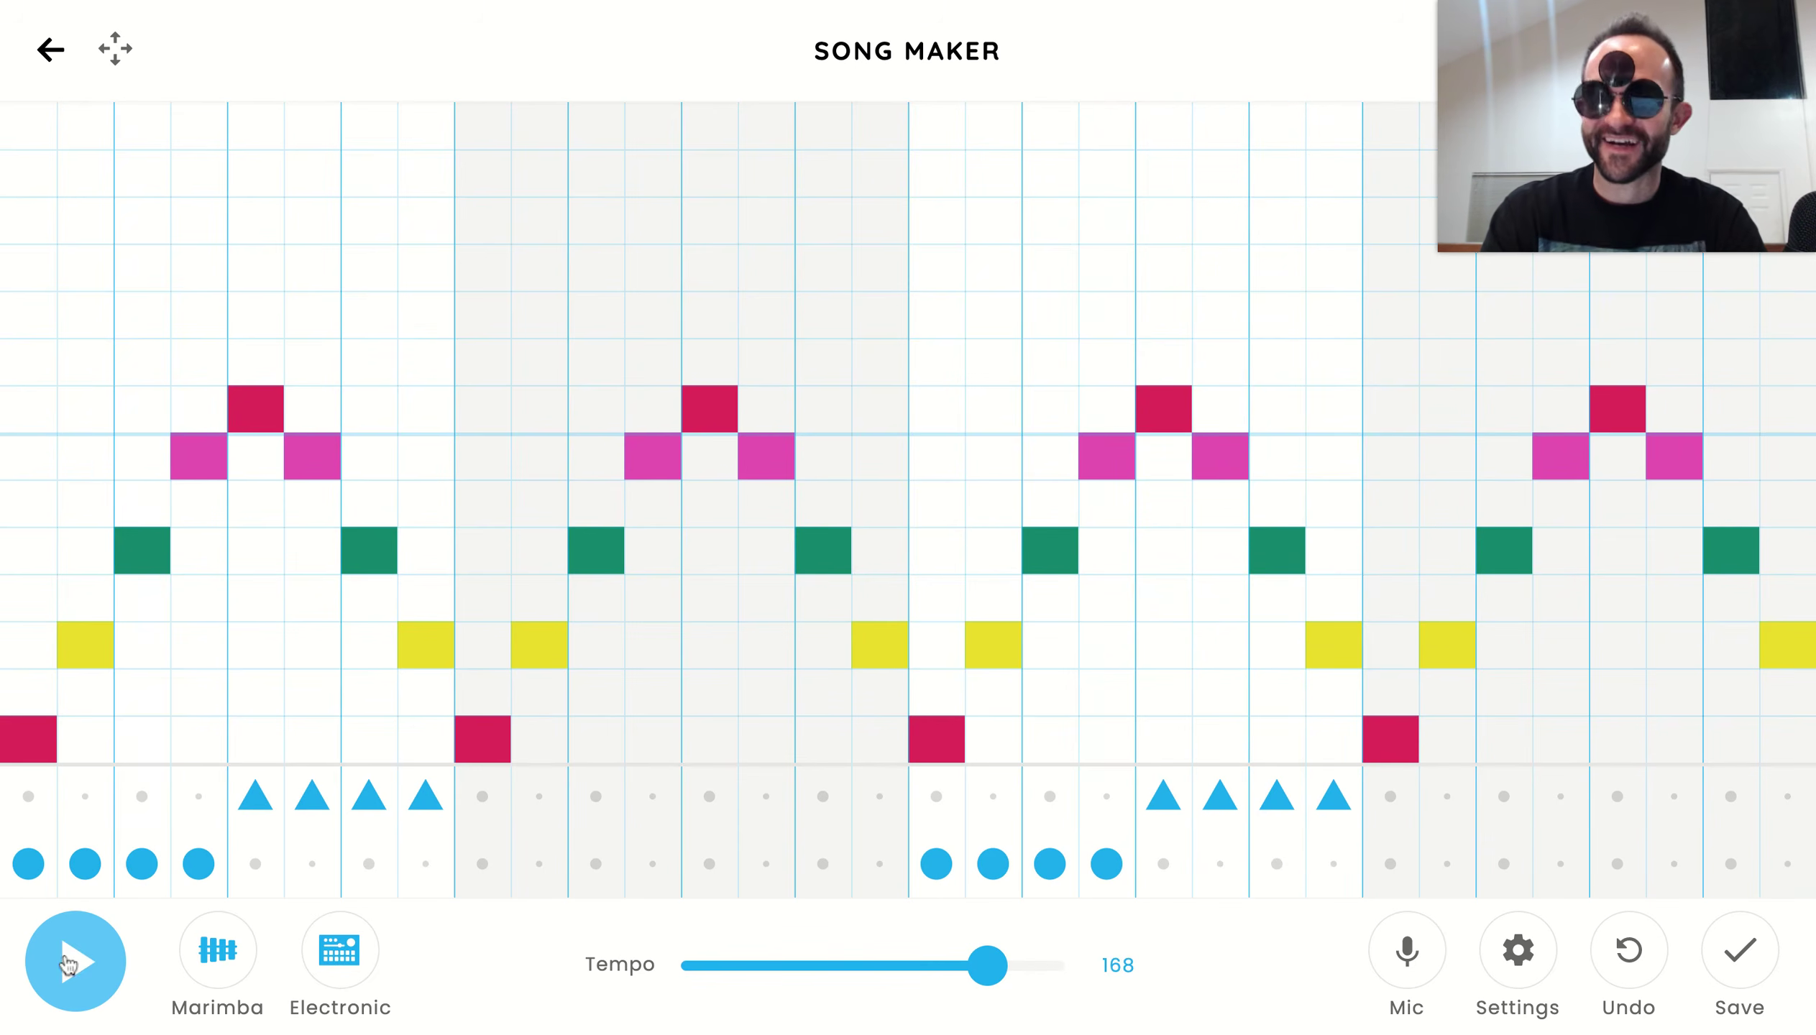
Switch the melody instrument to Synth and play the song back.
left_click(218, 951)
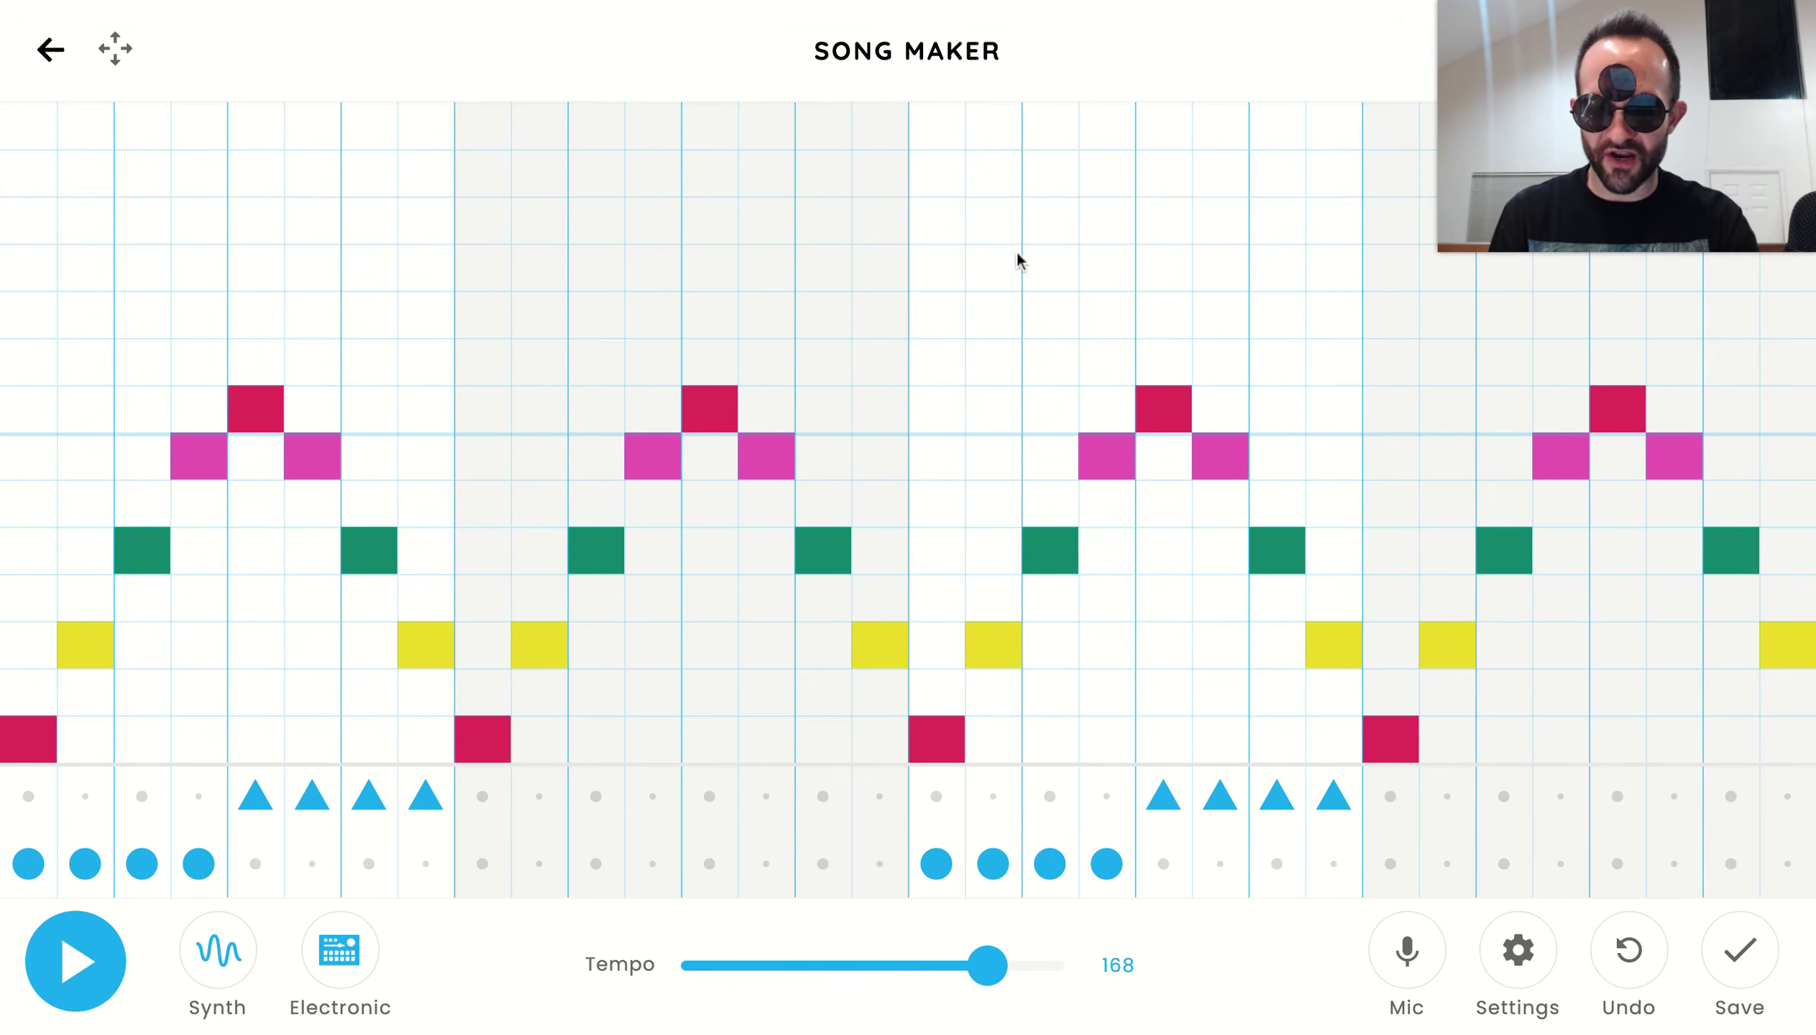
left_click(94, 977)
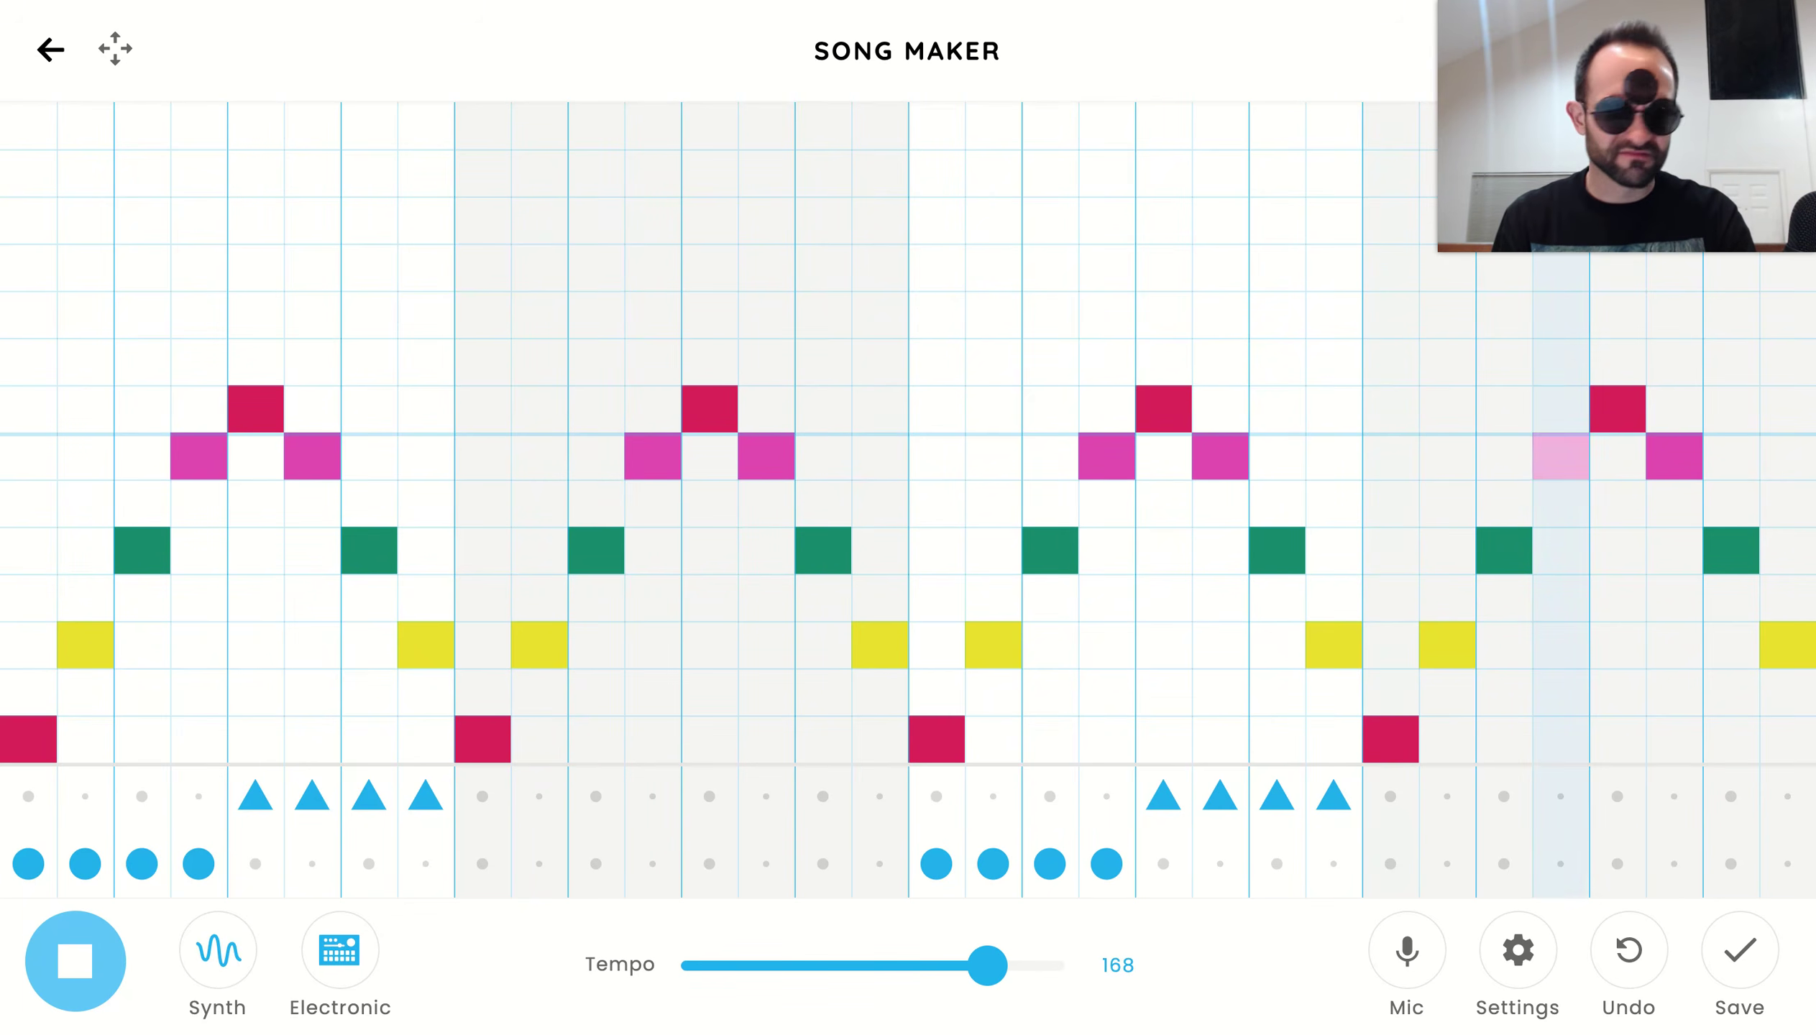
left_click(87, 970)
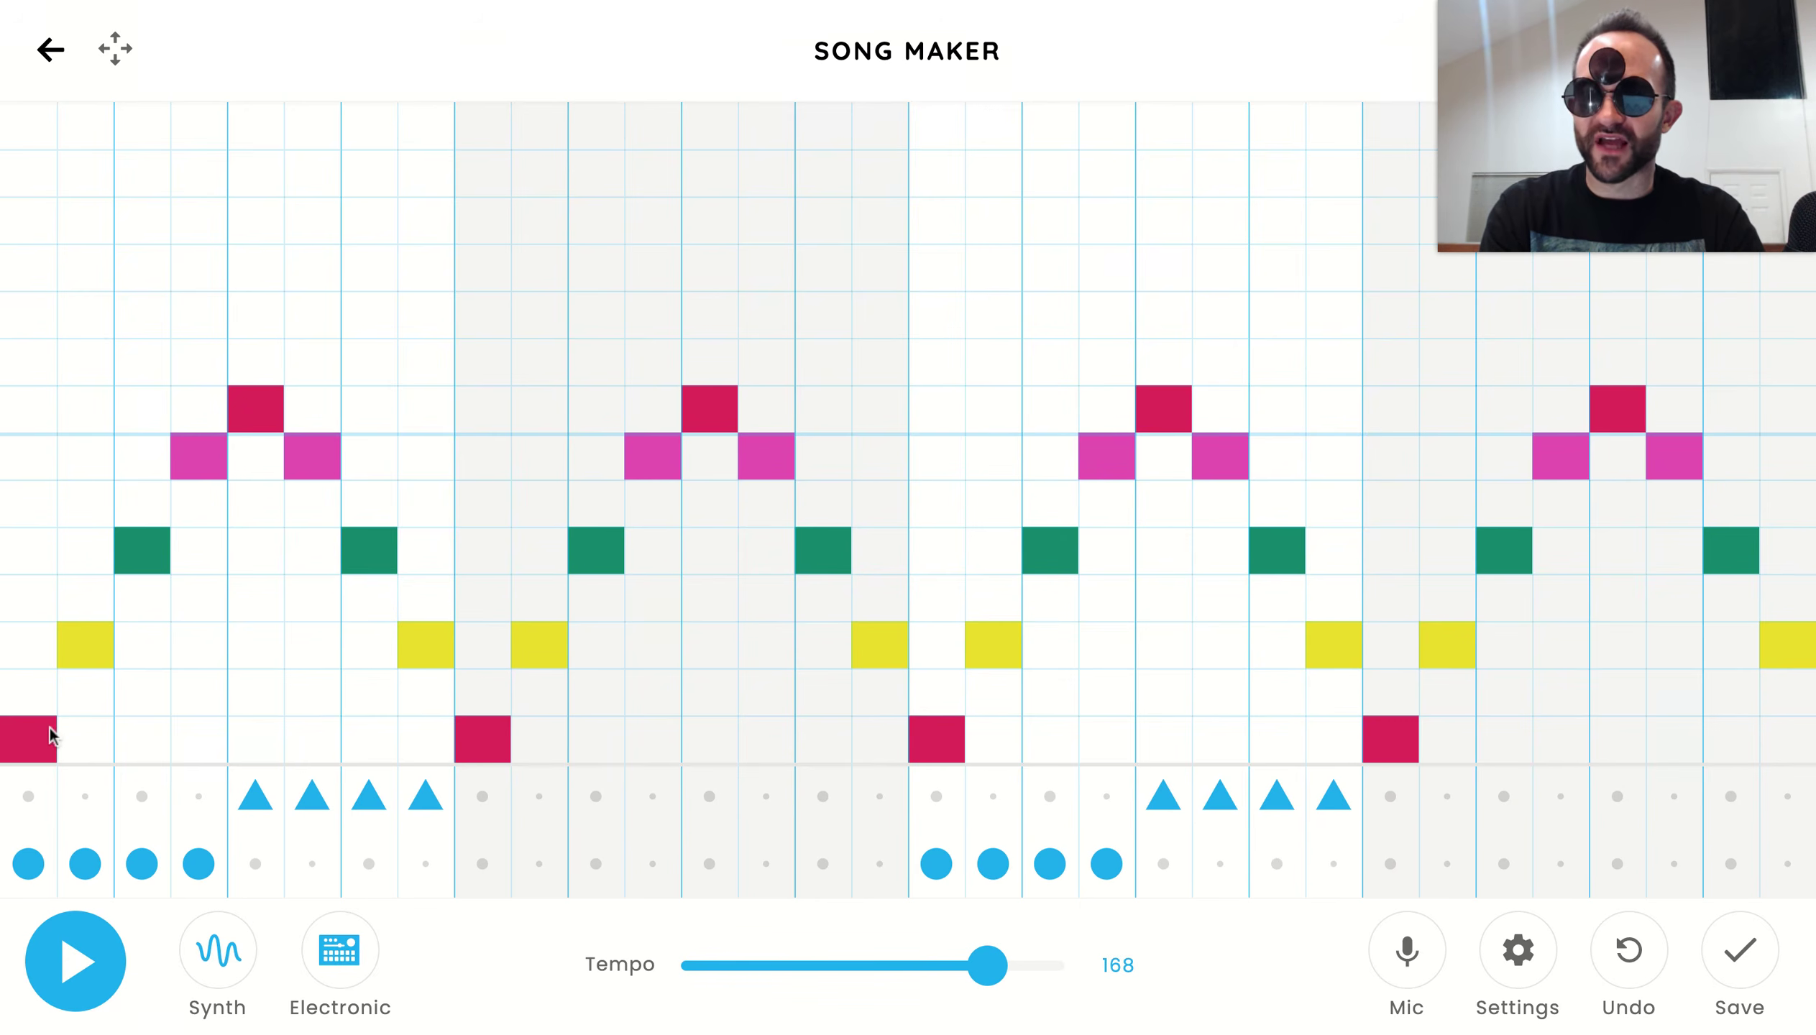
Double the first bar's melody one octave higher with red, yellow, green, pink, pink, green and yellow notes, leaving out the peak.
left_click(39, 424)
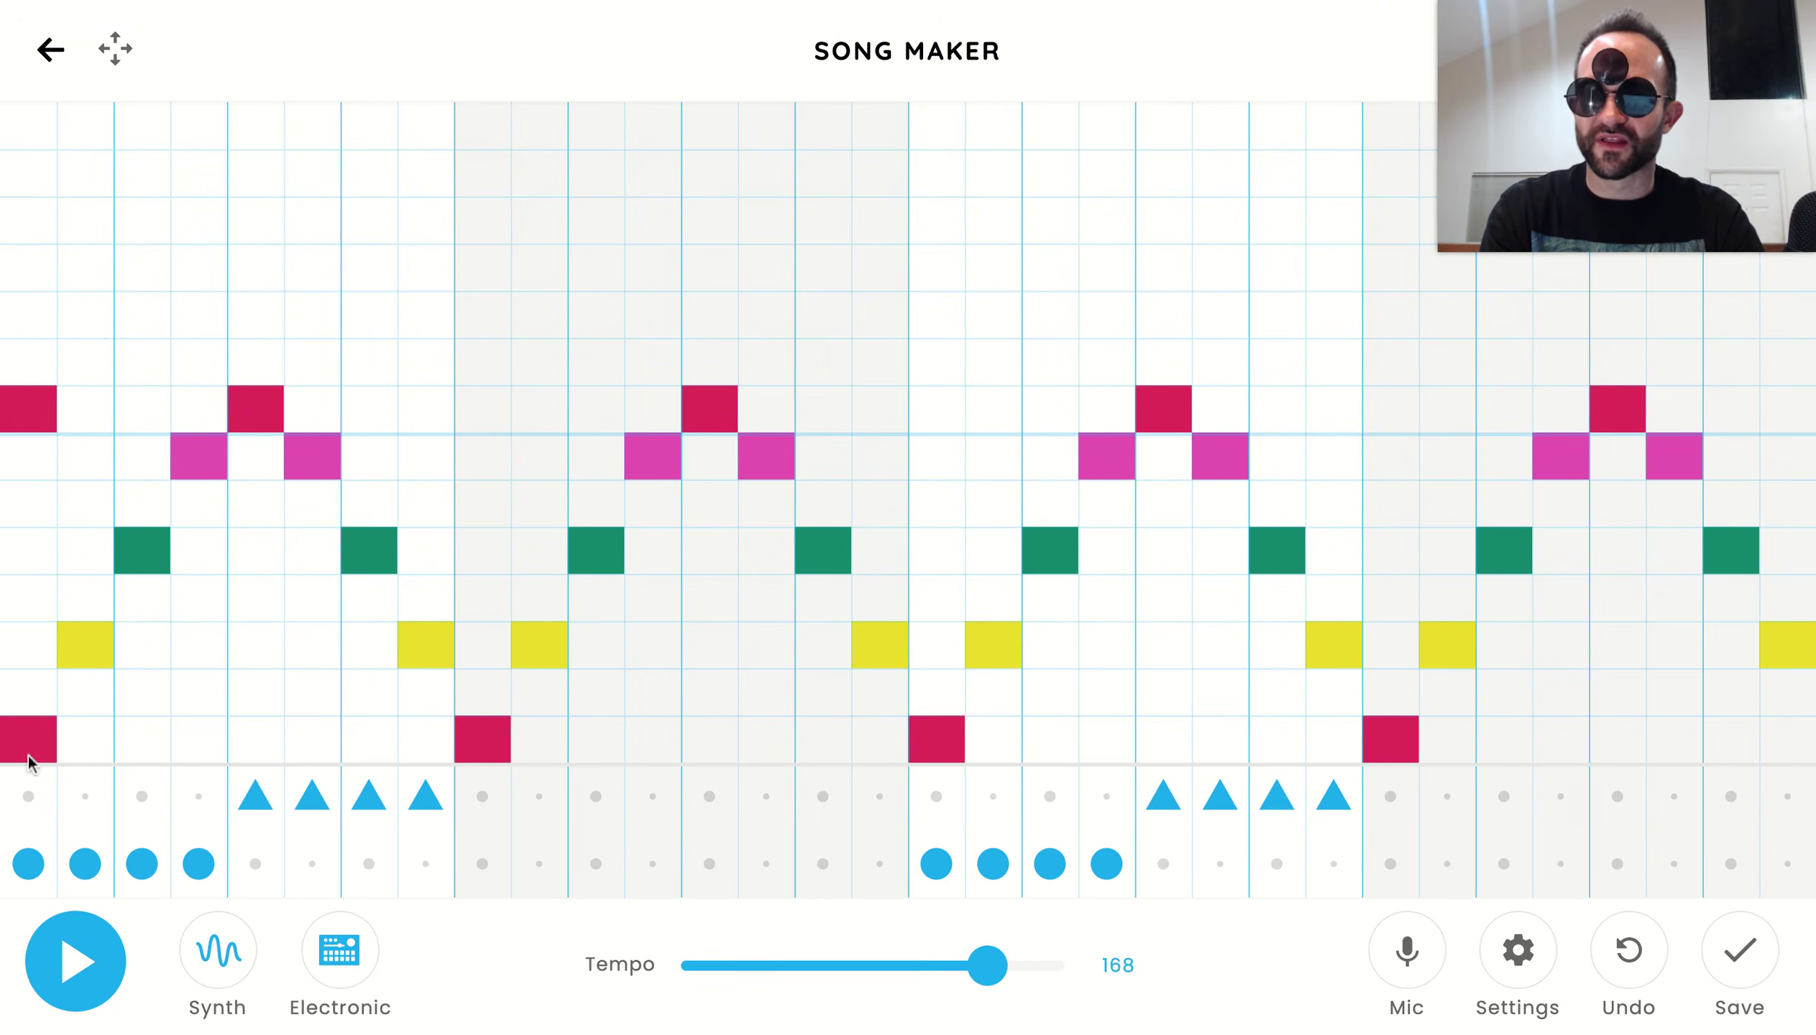
left_click(86, 317)
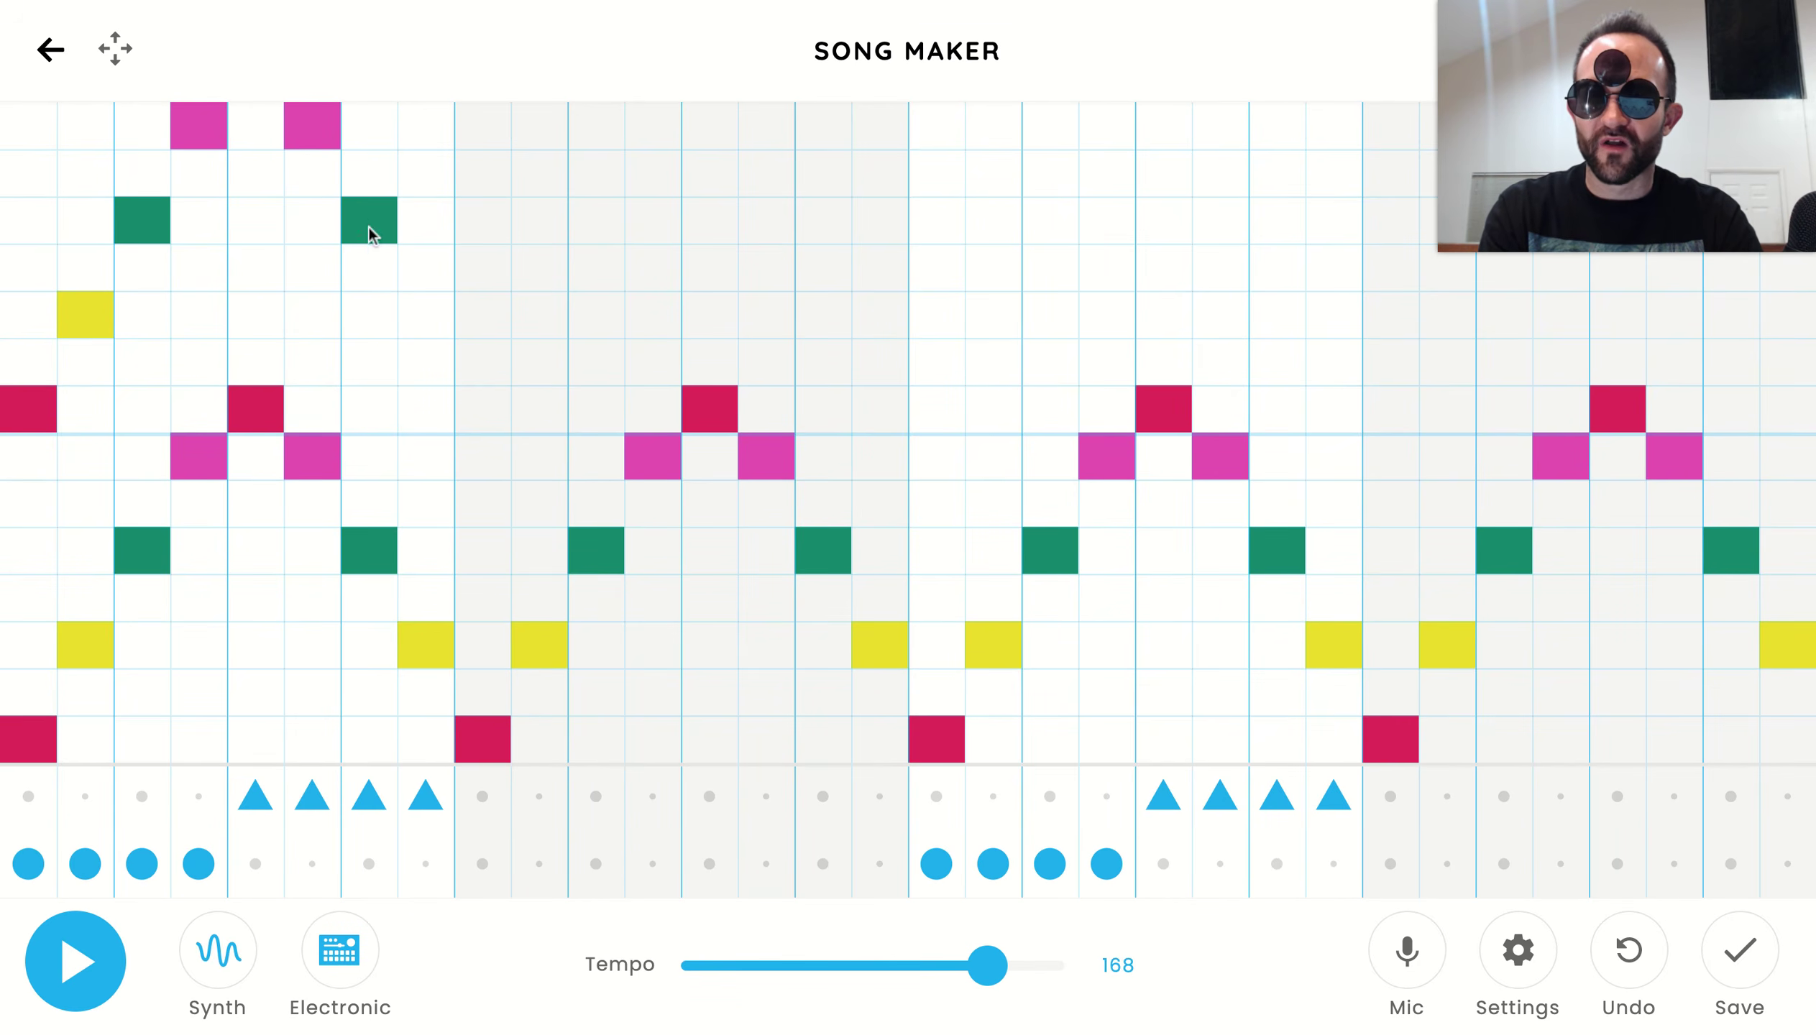
left_click(423, 317)
Double the second bar's melody one octave higher, again leaving out the peak note.
left_click(478, 409)
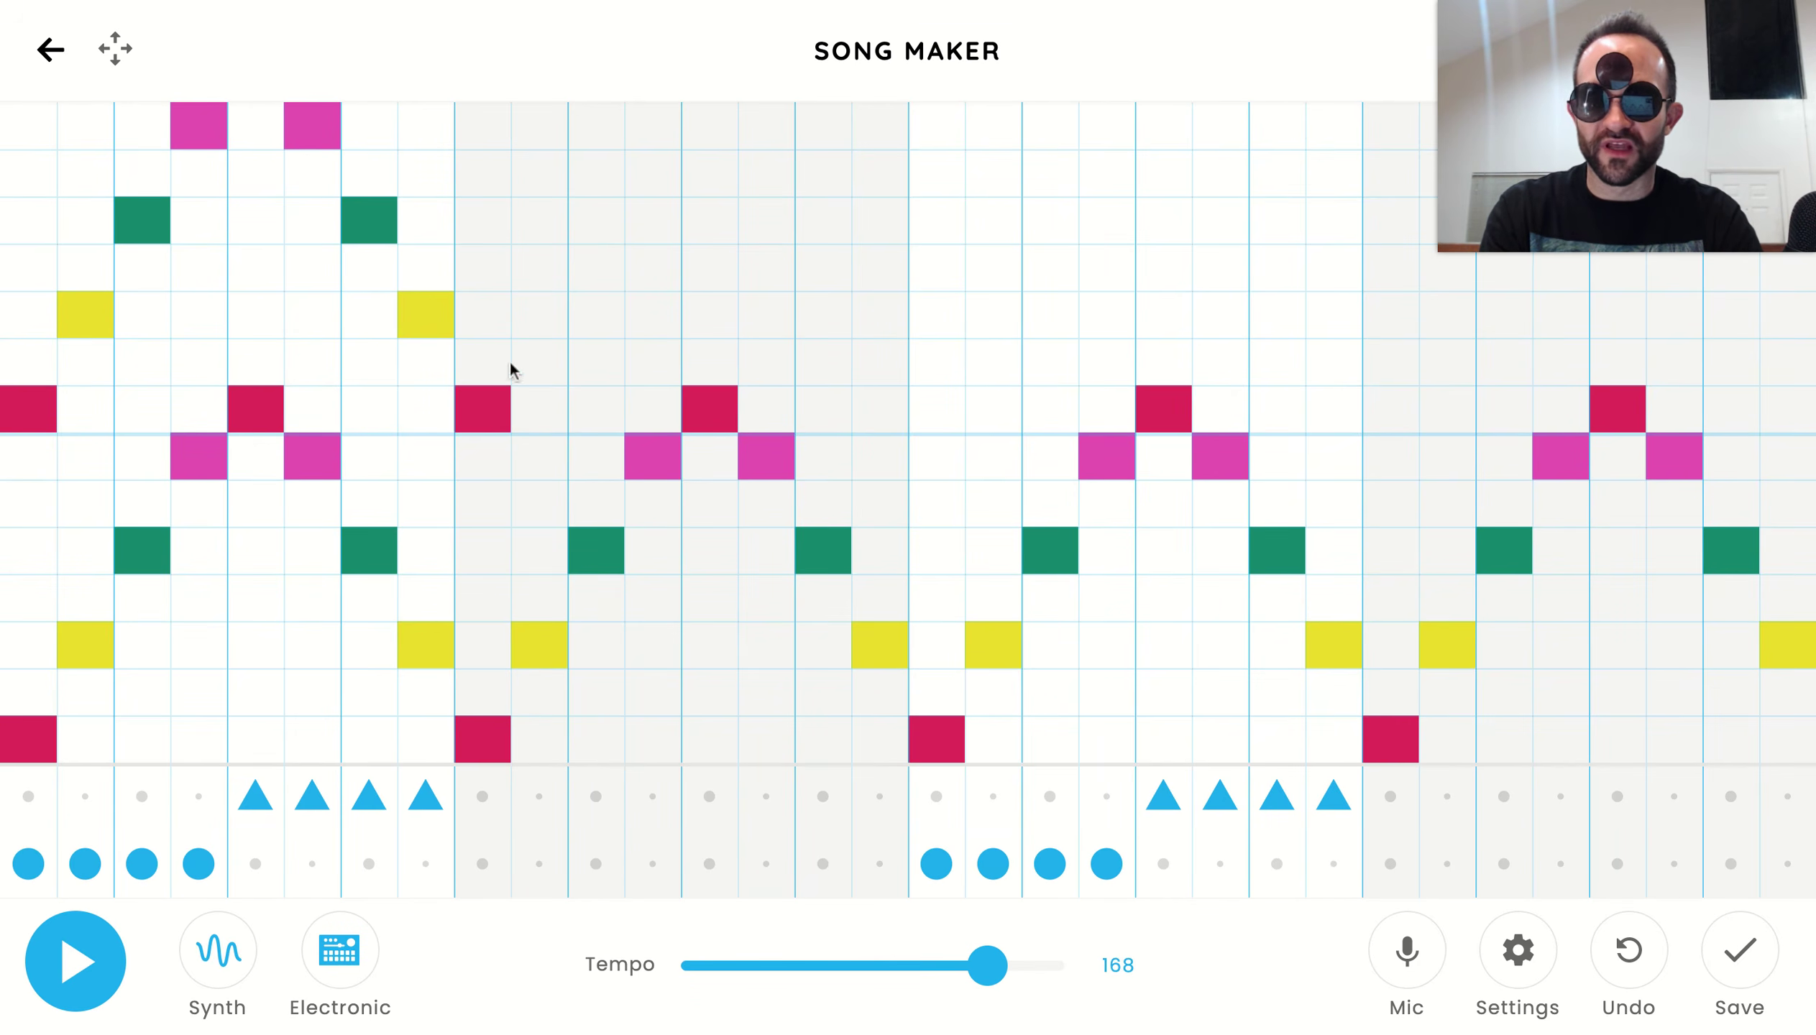
left_click(612, 224)
left_click(667, 116)
left_click(772, 117)
left_click(826, 229)
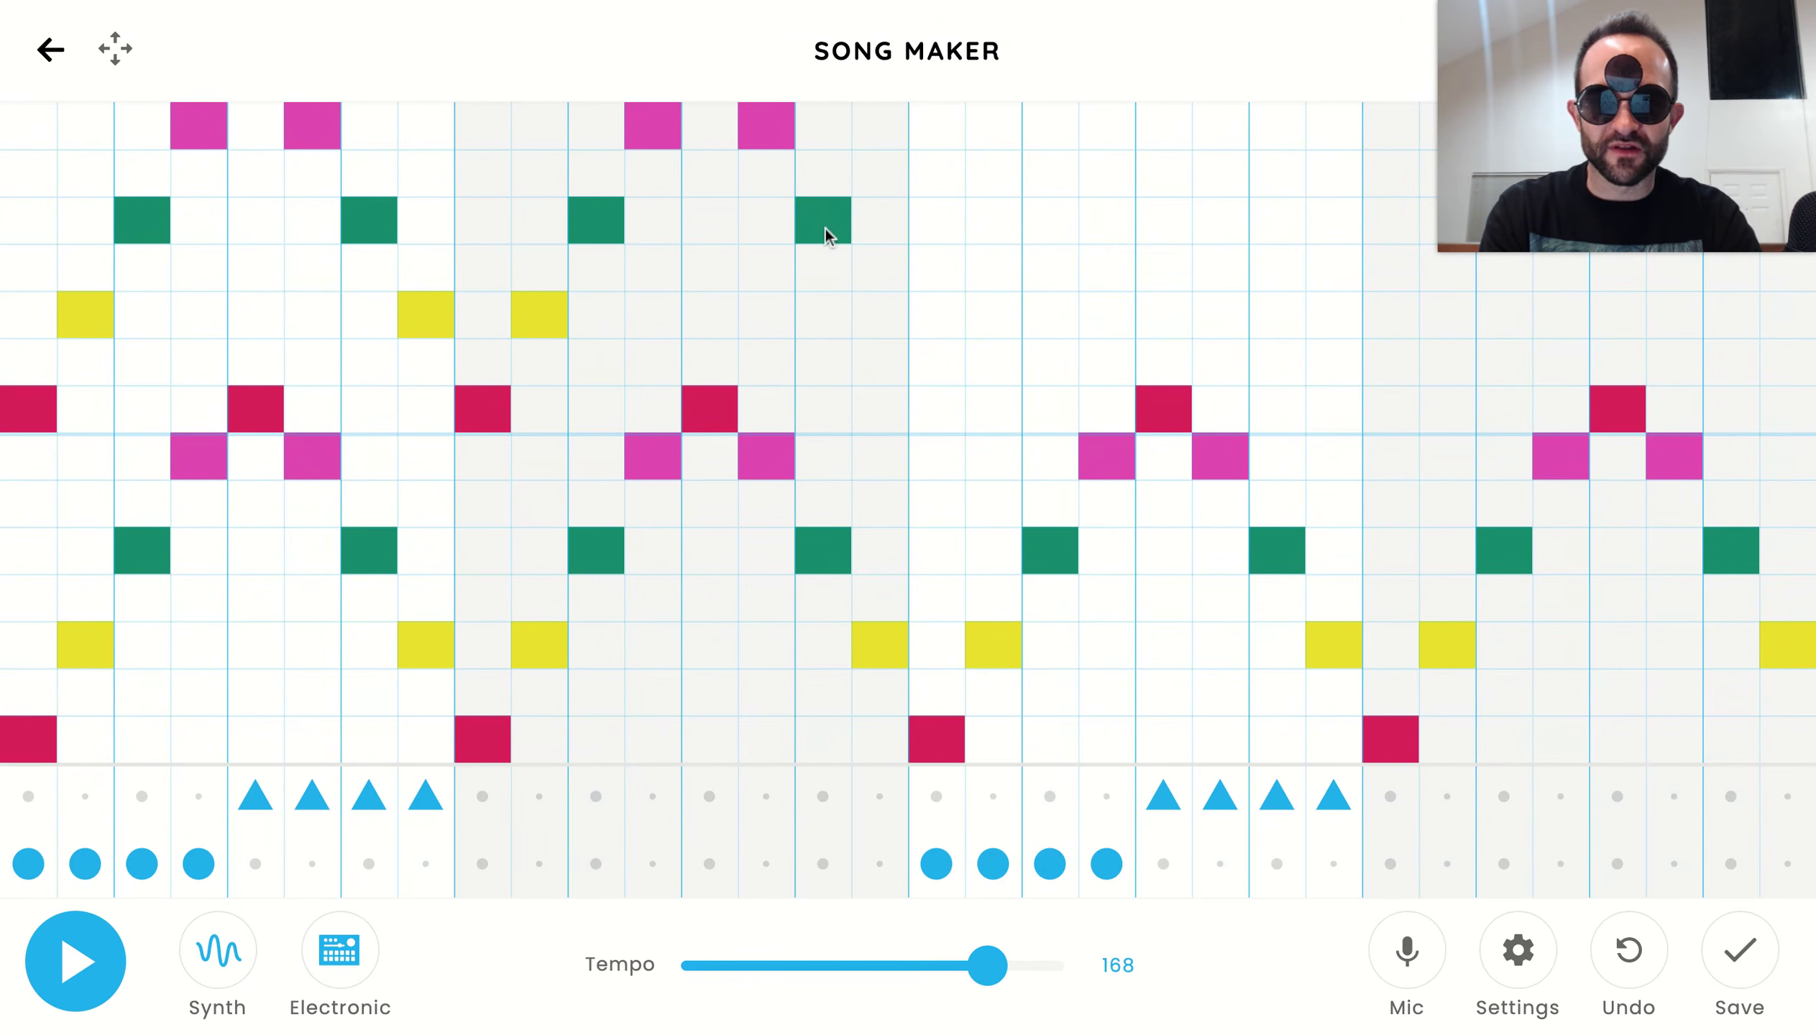
Double the third bar's melody one octave higher with red, yellow, green, pink, pink, green and yellow notes, skipping the peak.
left_click(928, 415)
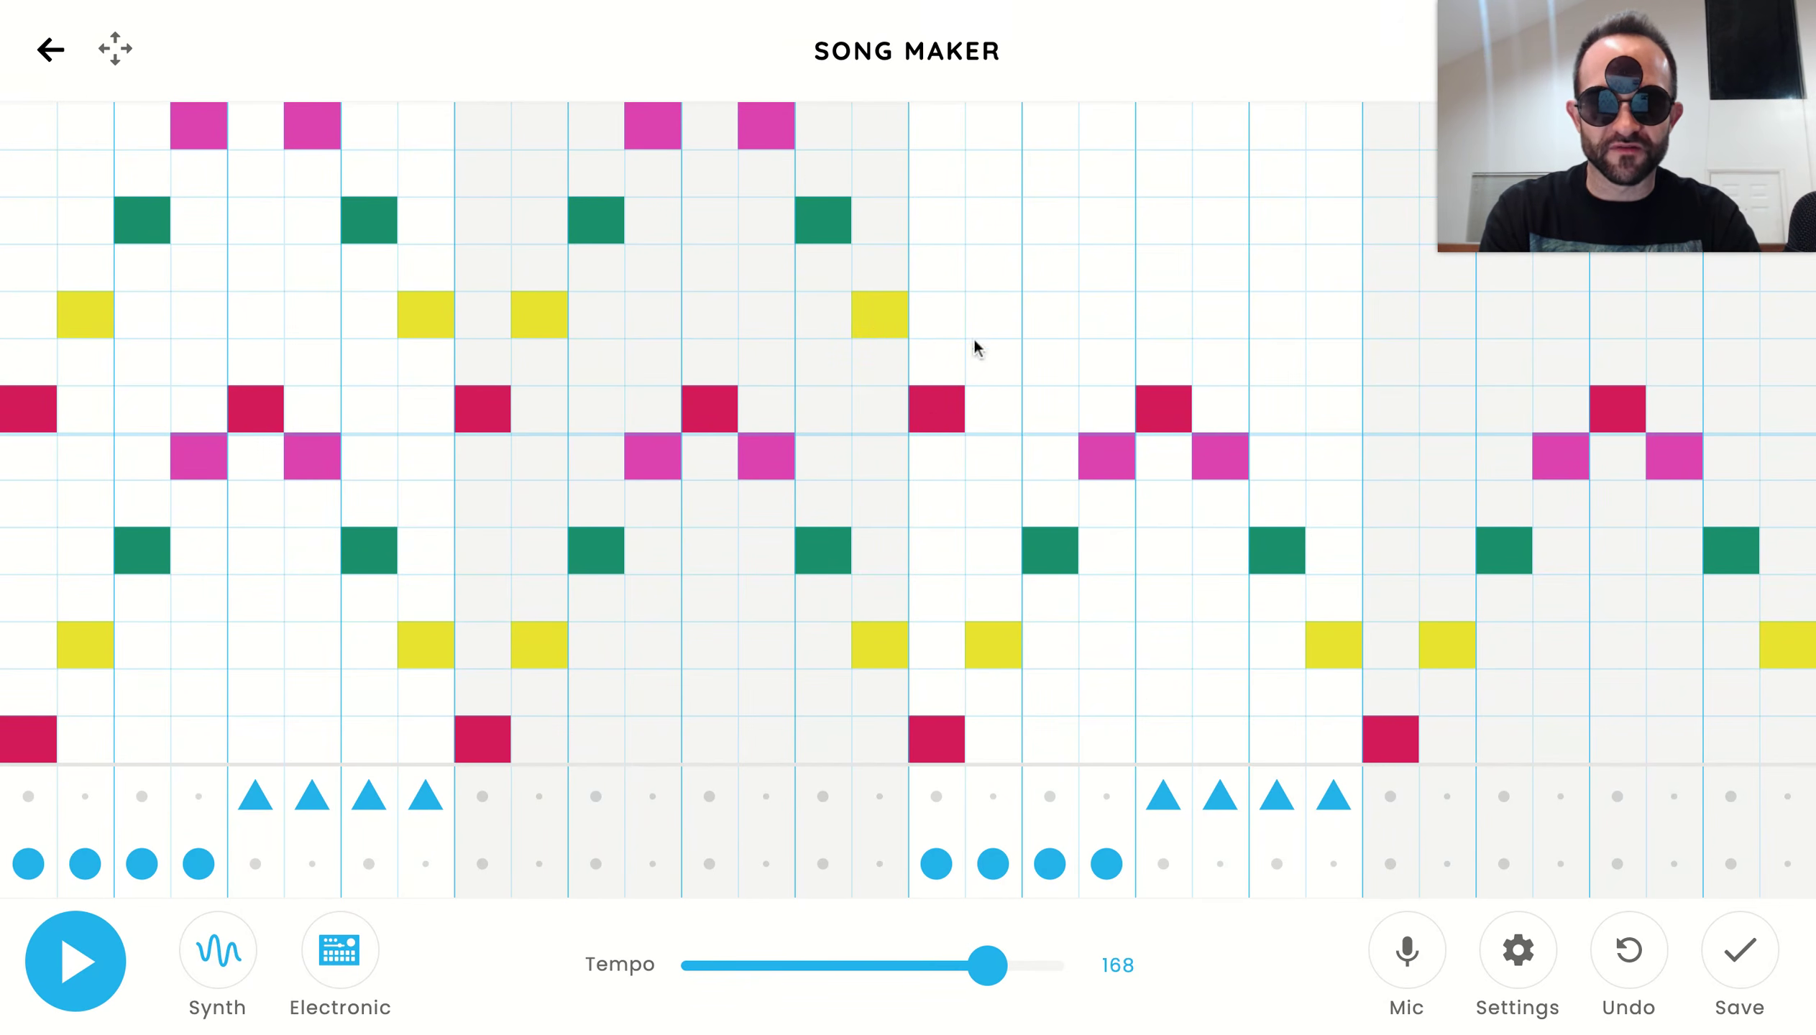
left_click(991, 317)
left_click(1067, 205)
left_click(1118, 134)
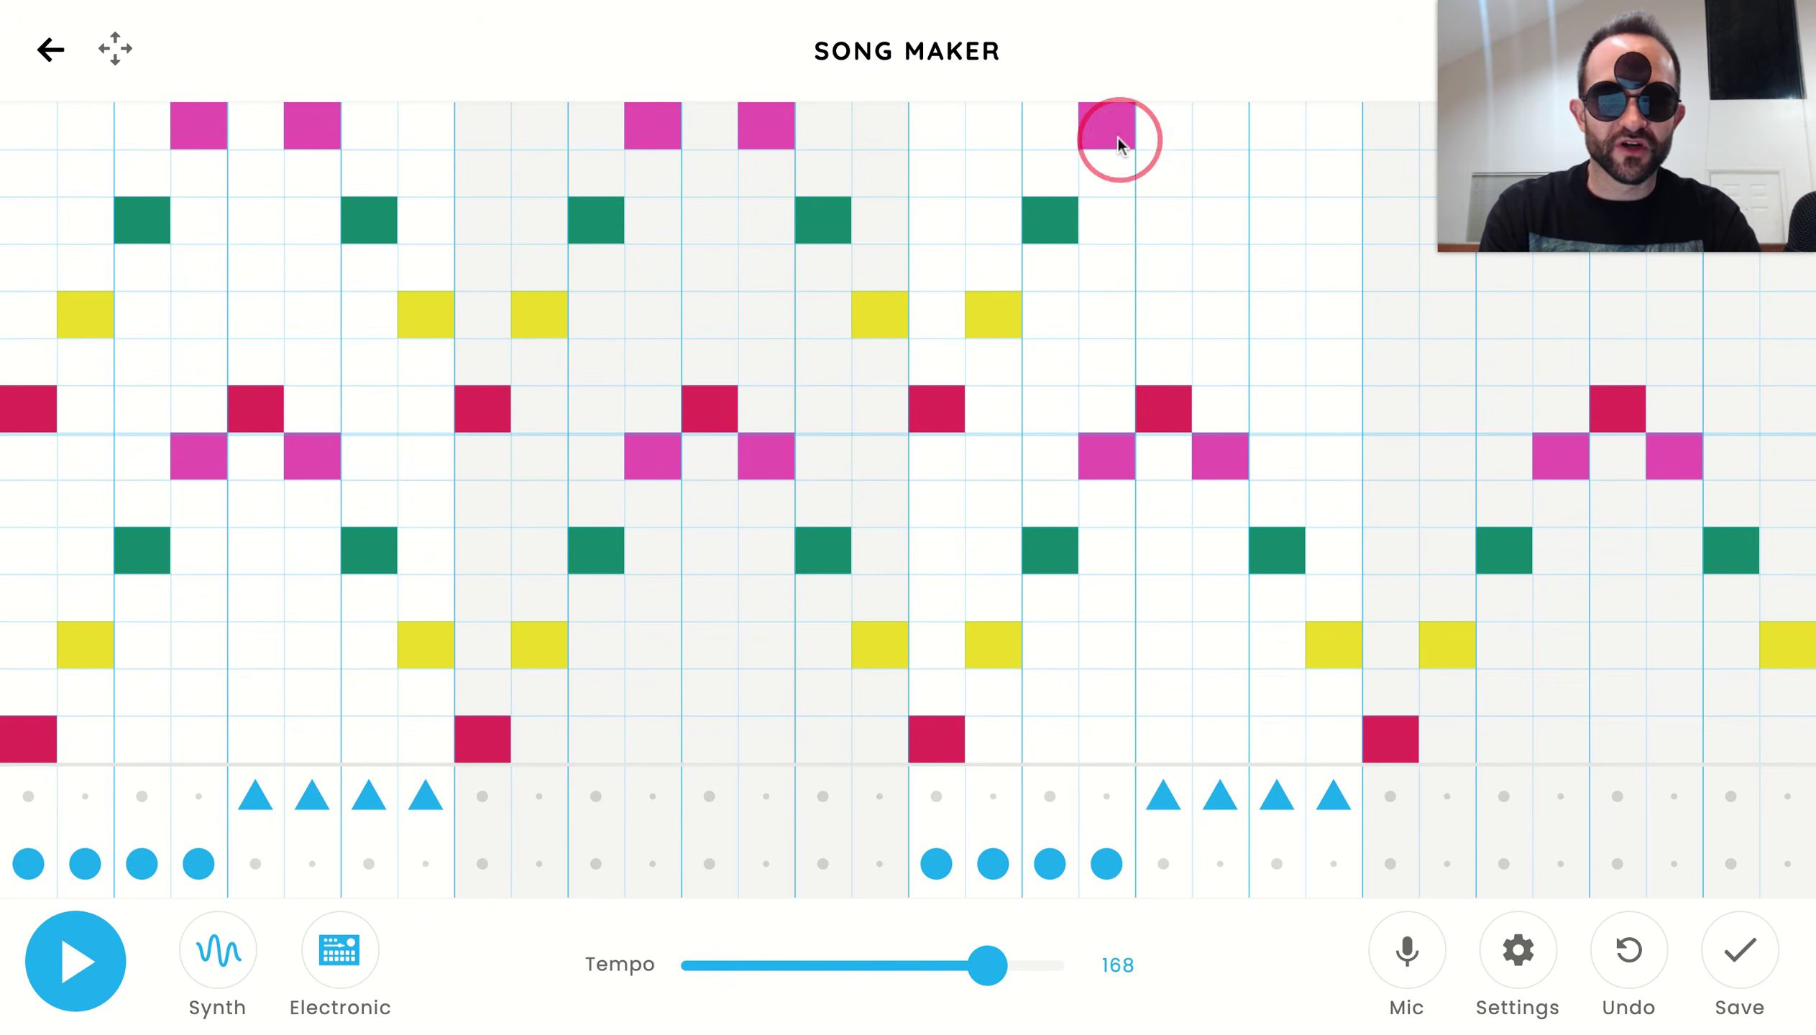
left_click(1211, 123)
left_click(1272, 215)
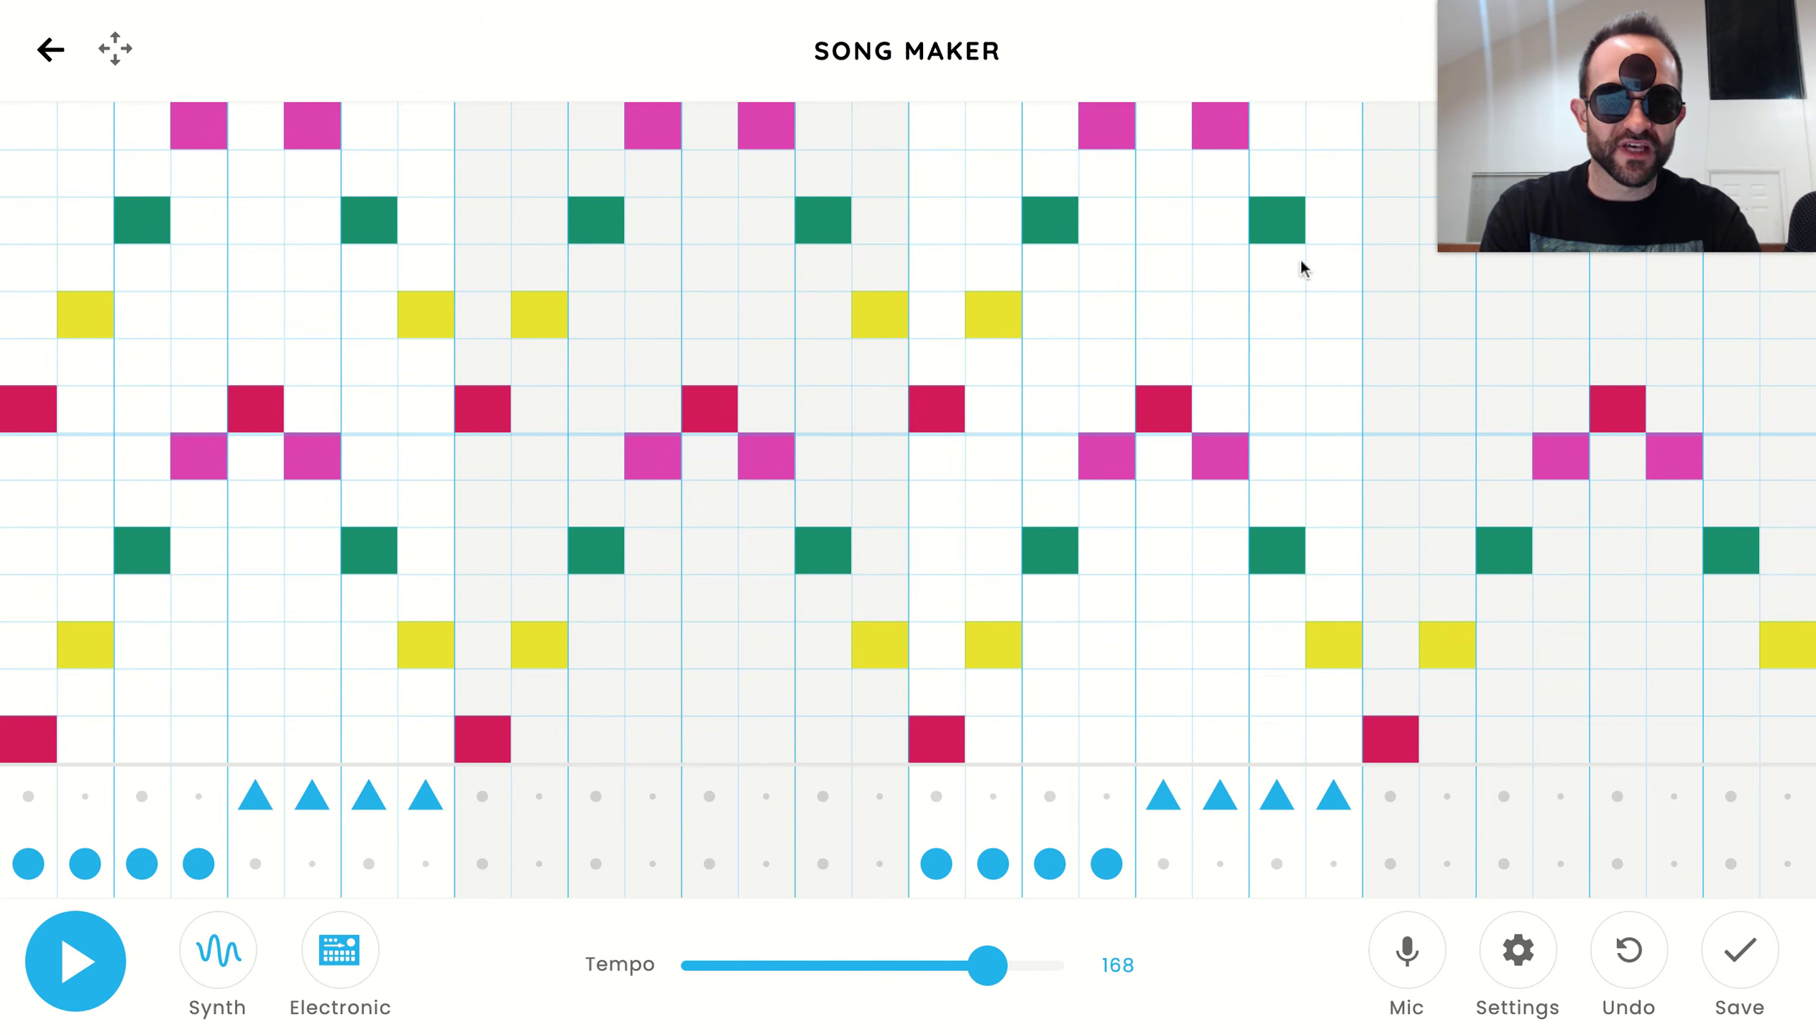
left_click(1326, 306)
Double the fourth bar's melody one octave higher with the same seven notes, leaving out the peak note.
left_click(1378, 403)
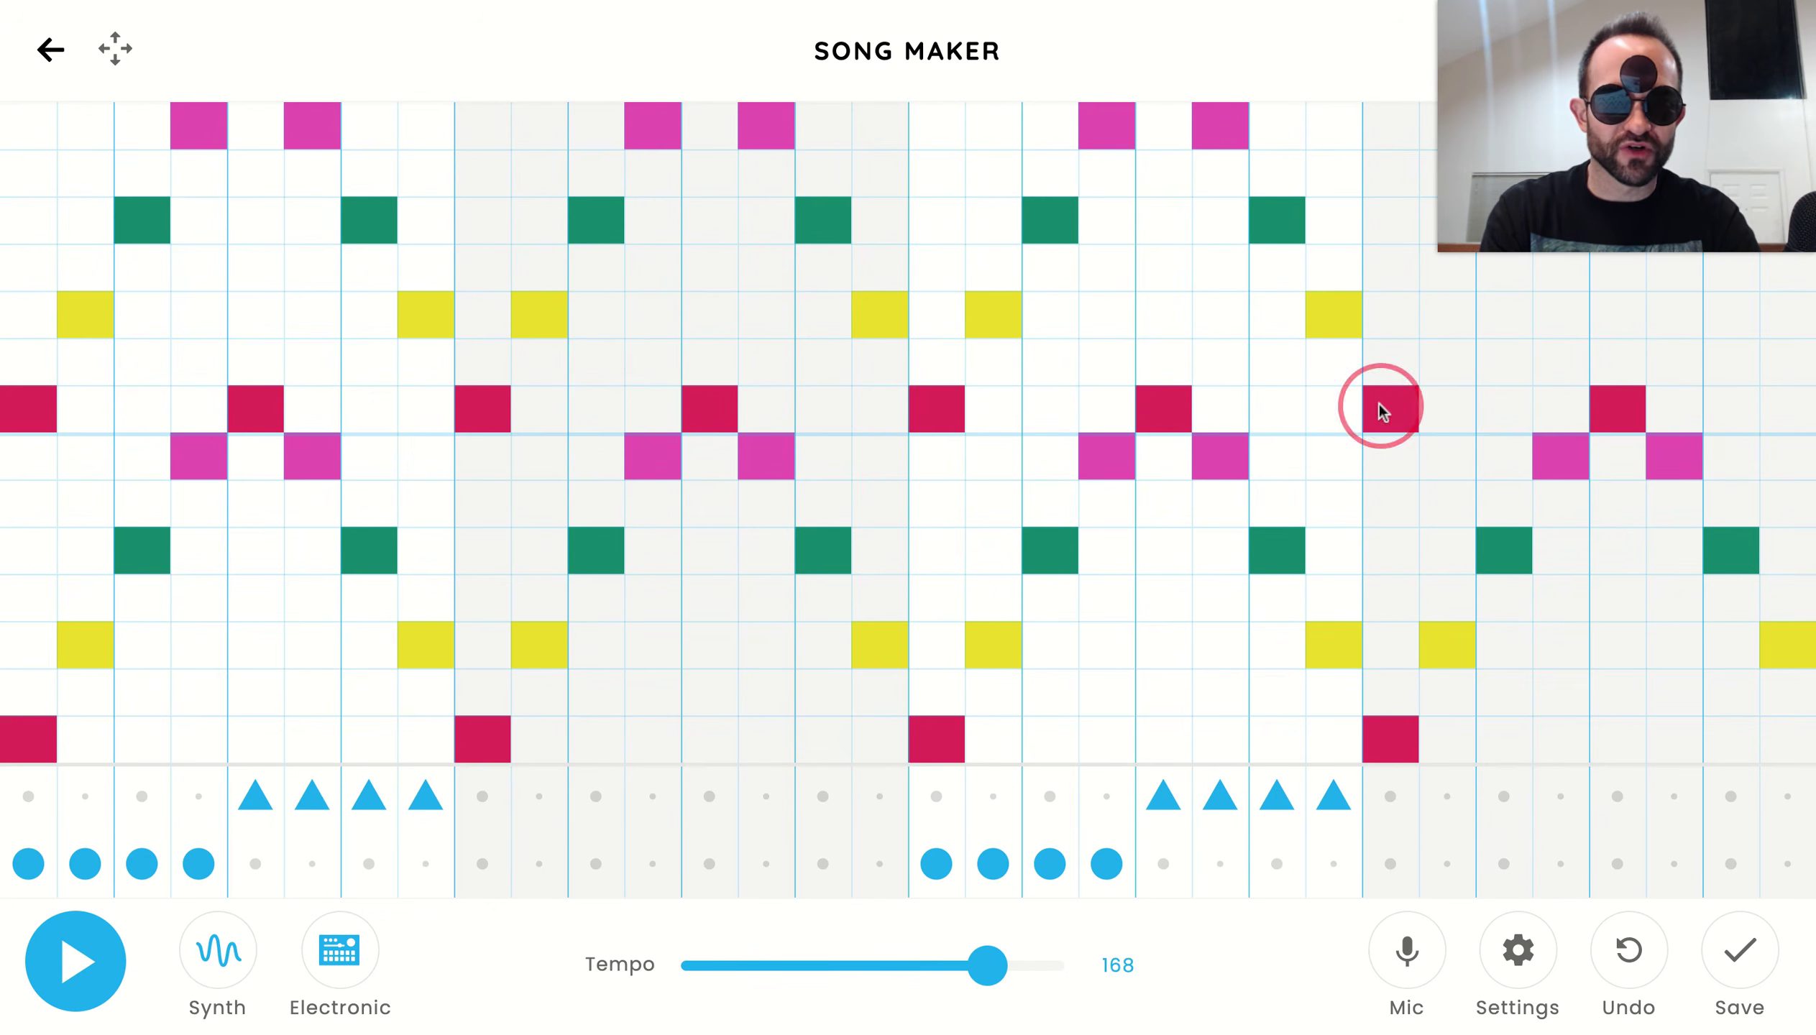
left_click(1443, 324)
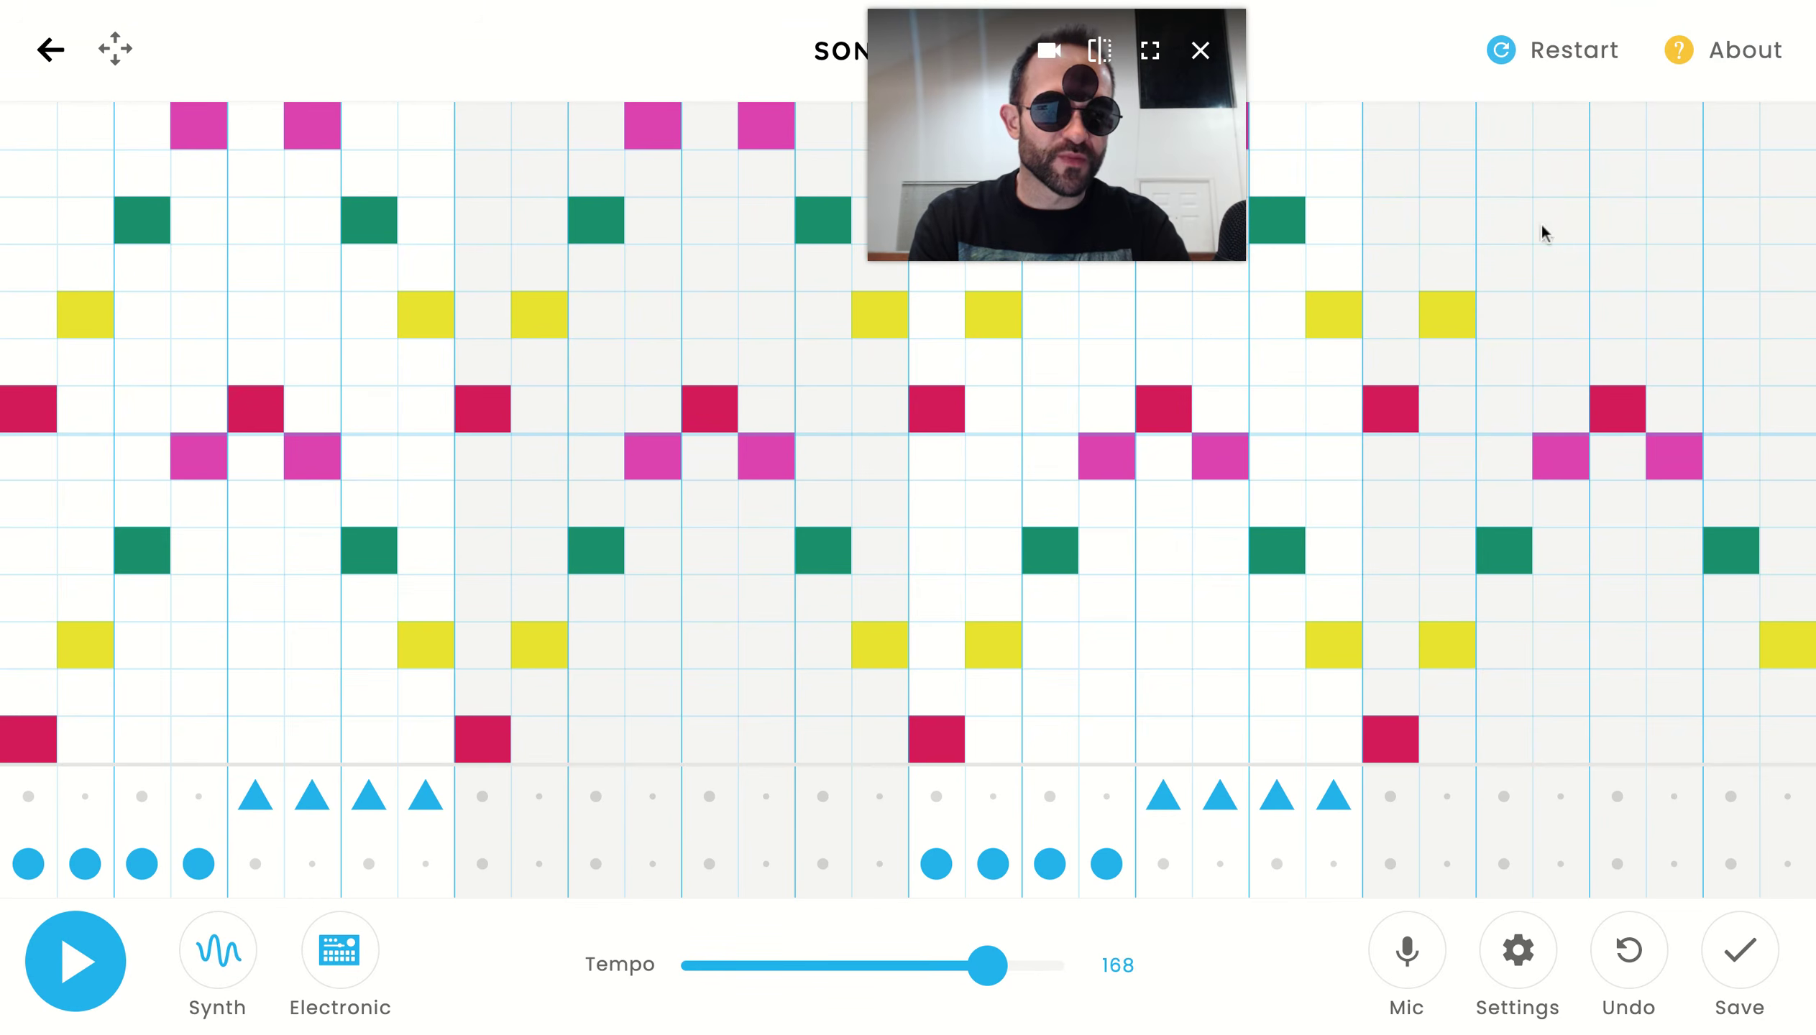
left_click(1504, 229)
left_click(1568, 131)
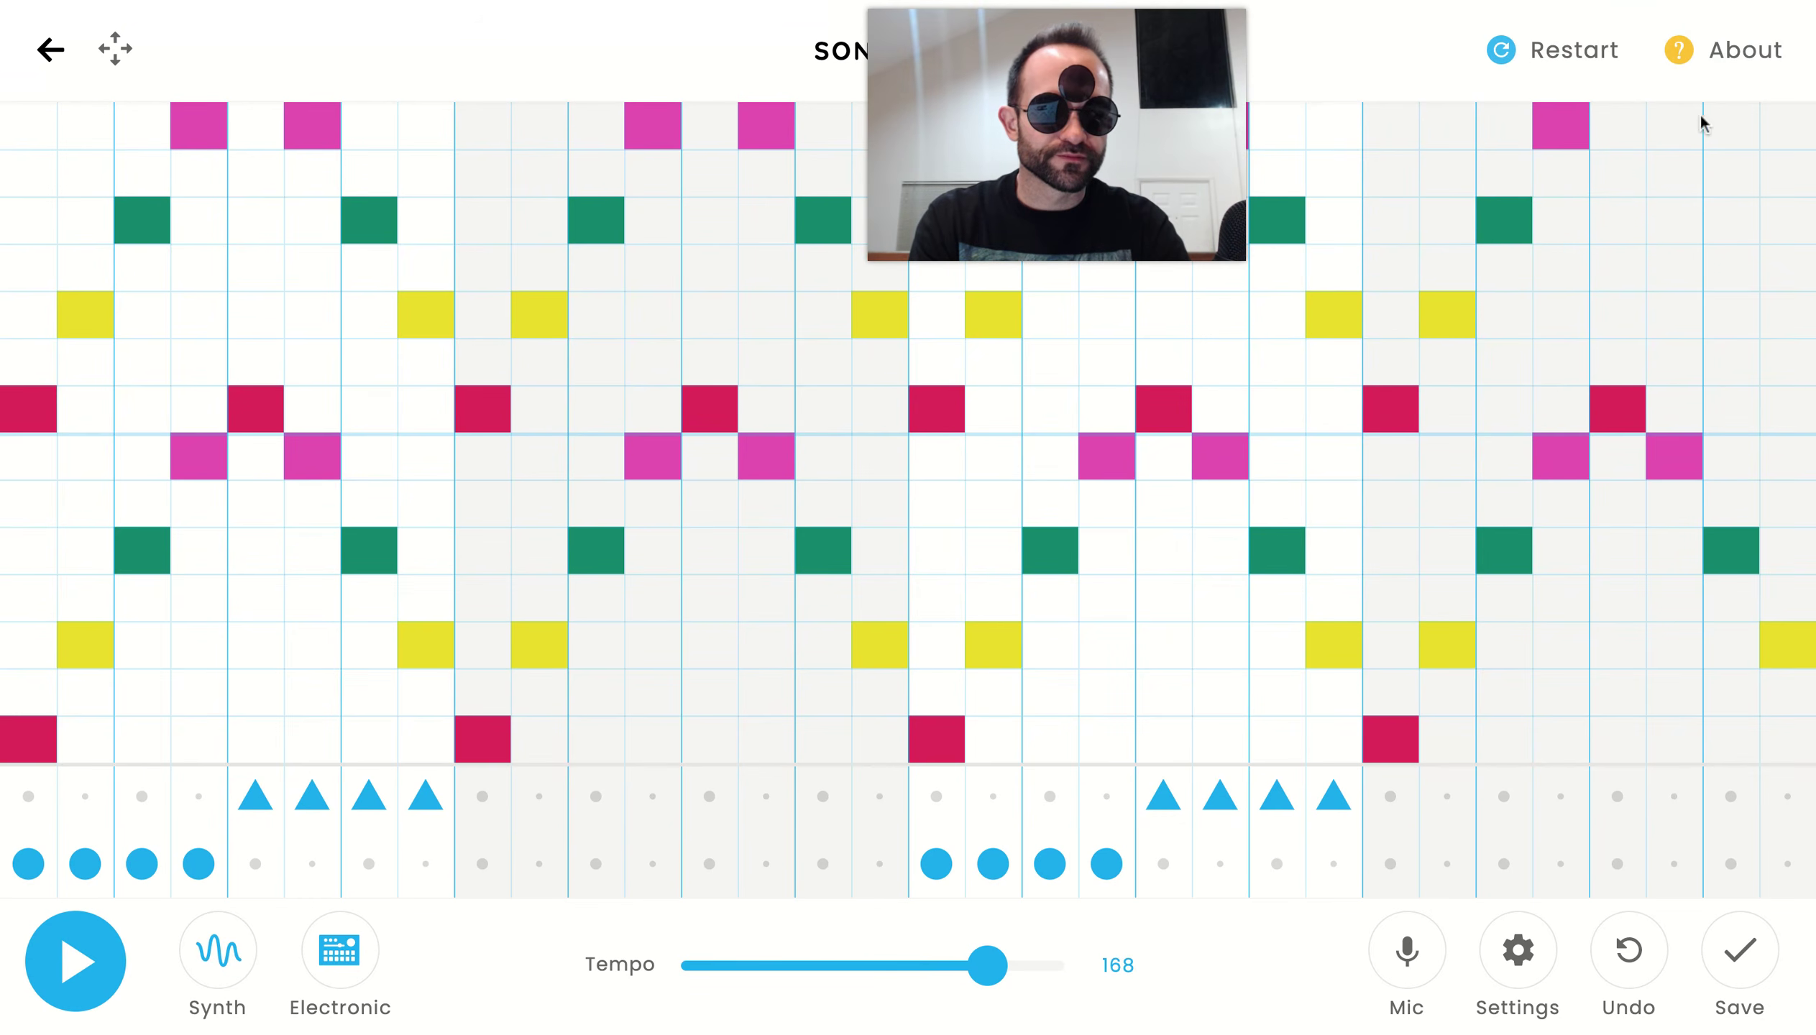
left_click(1674, 124)
left_click(1724, 216)
left_click(1772, 314)
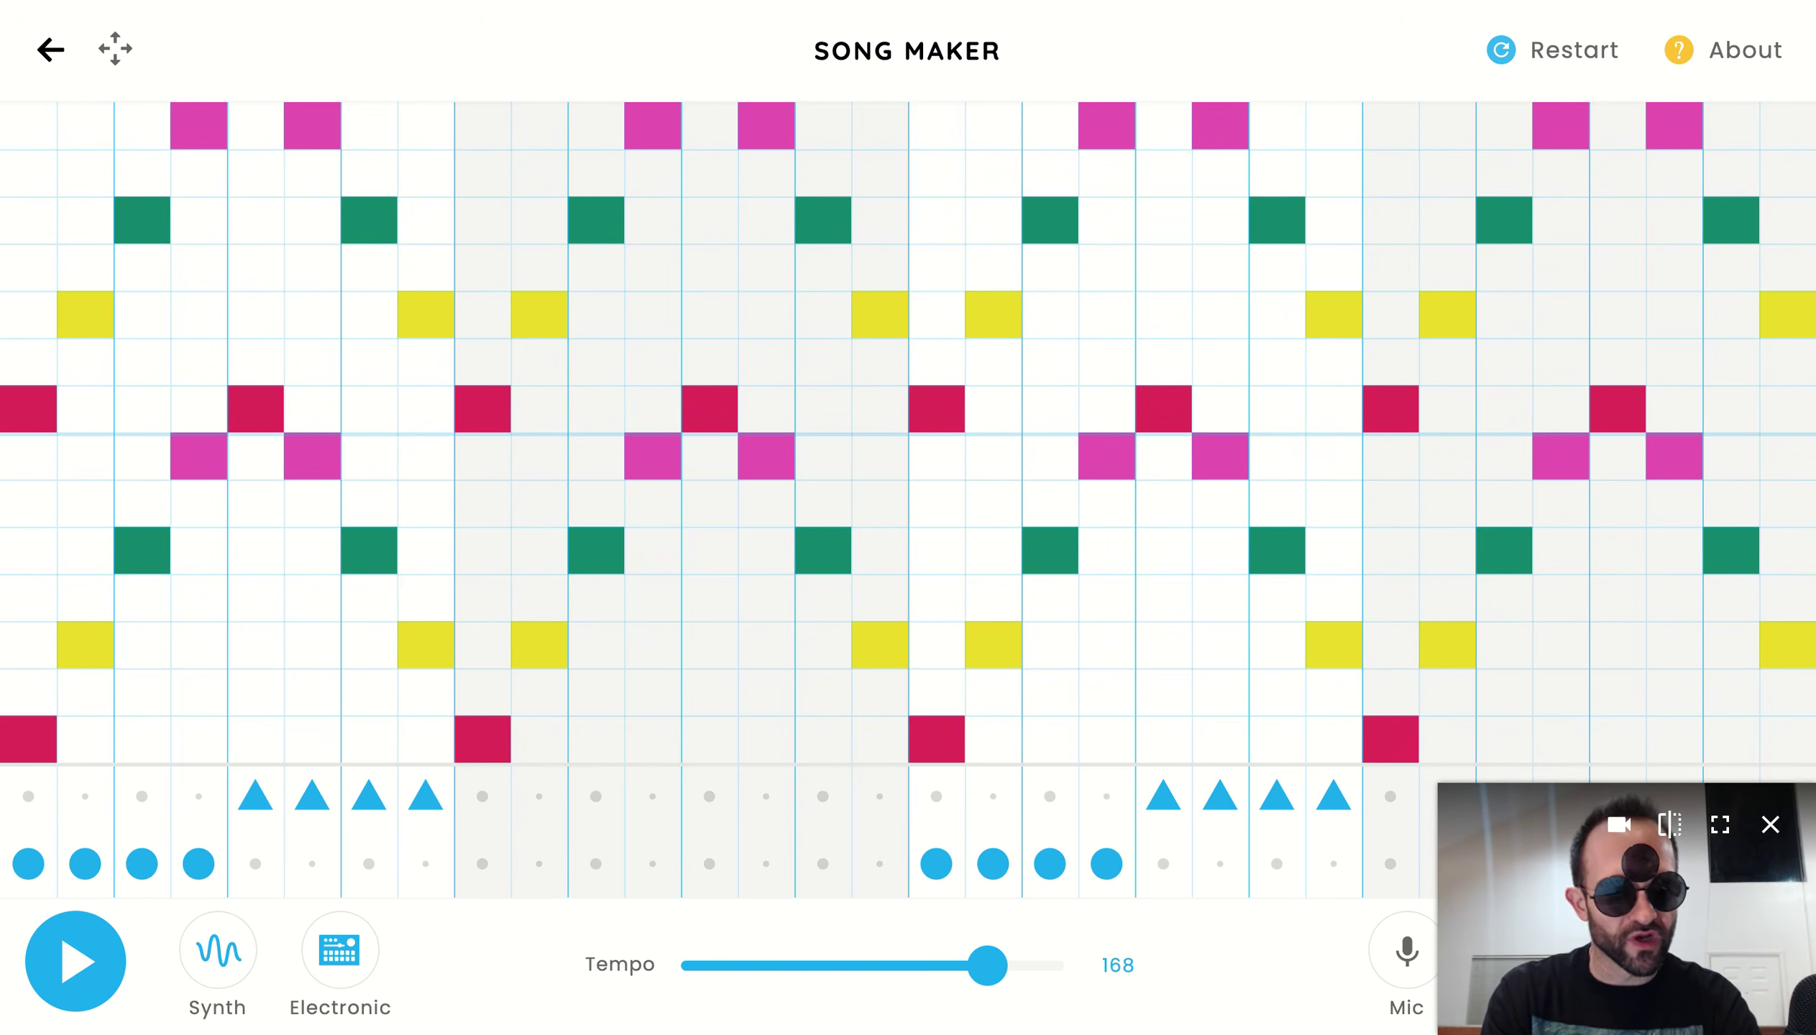
Play back the whole song with the octave-doubled melody and stop playback.
left_click(108, 952)
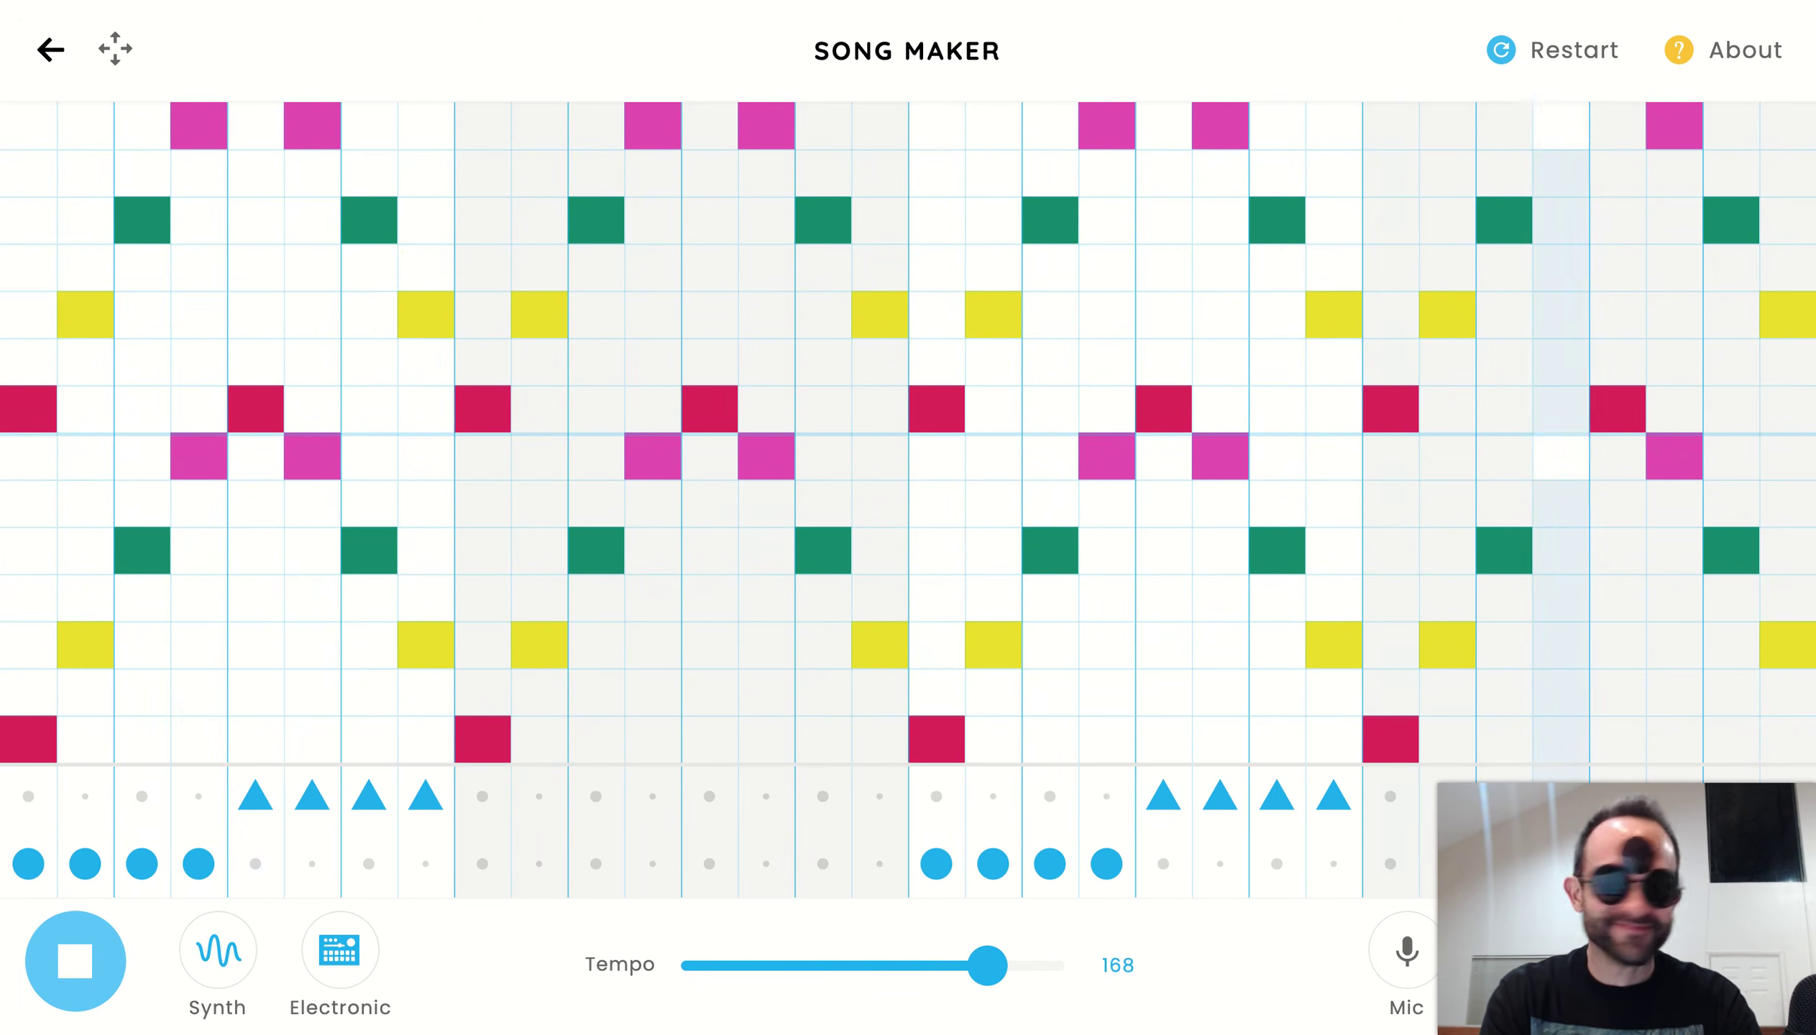
left_click(86, 972)
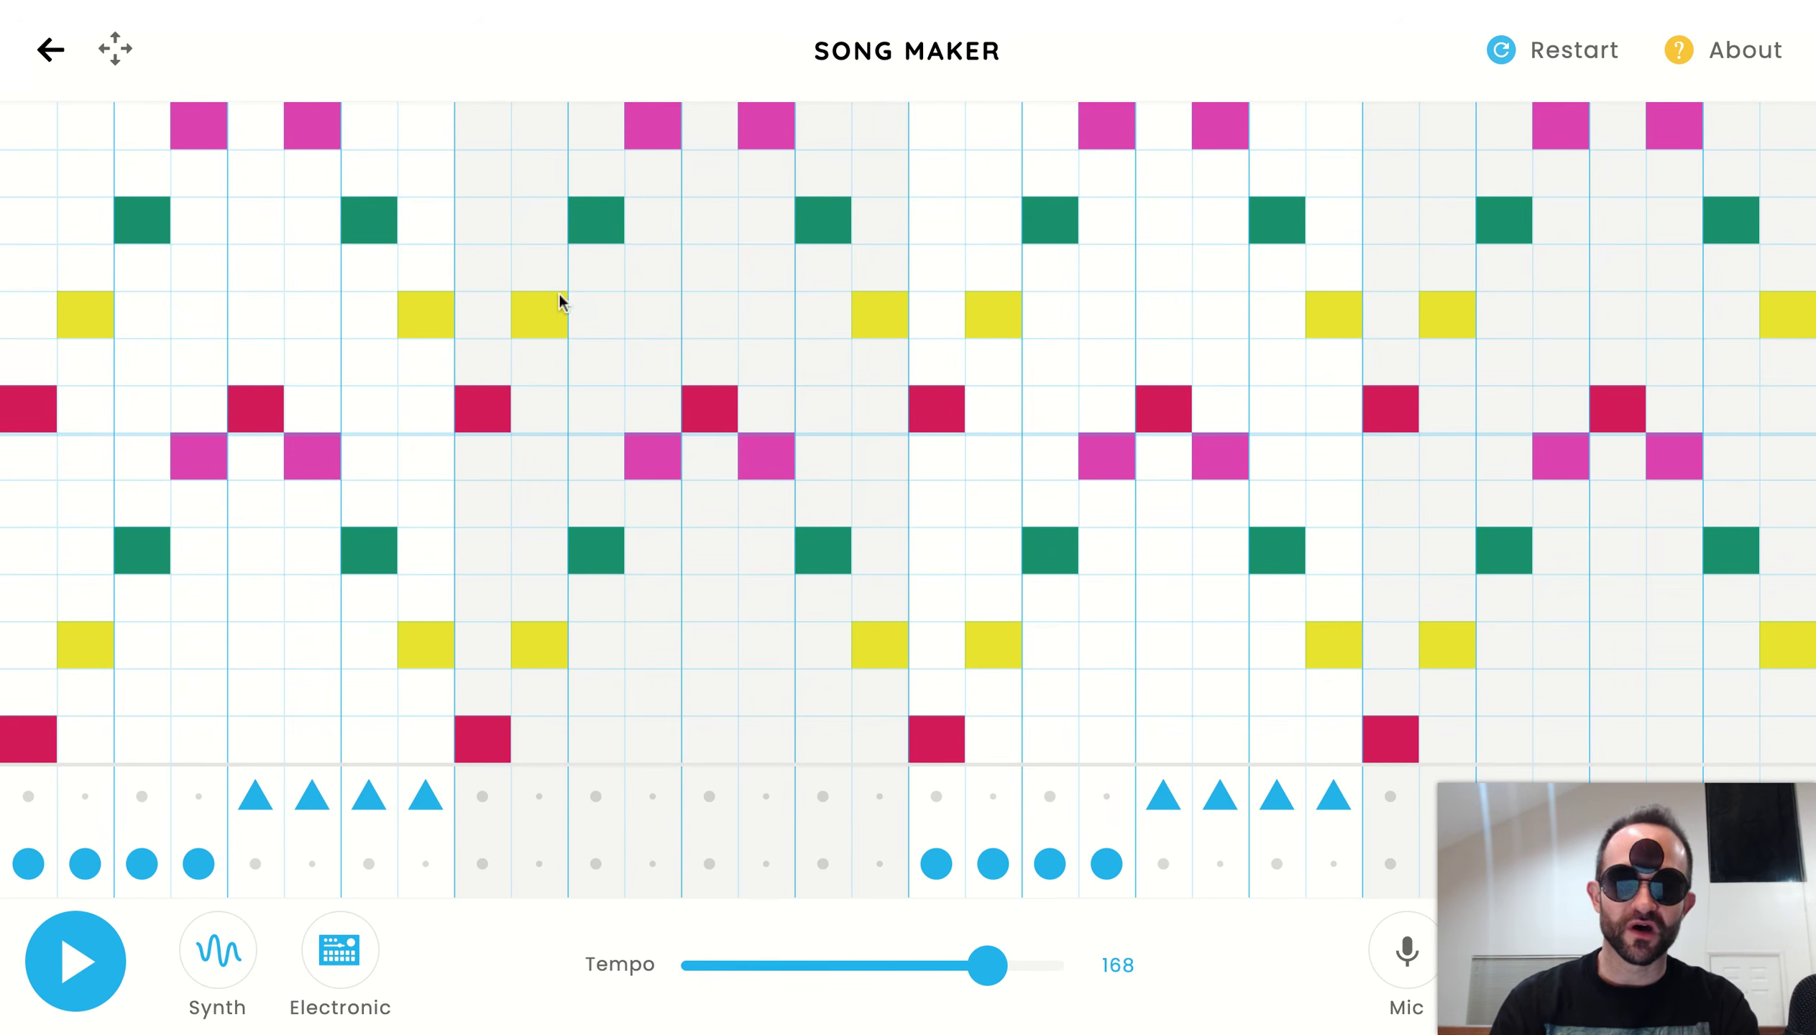
mouse_move(1639, 914)
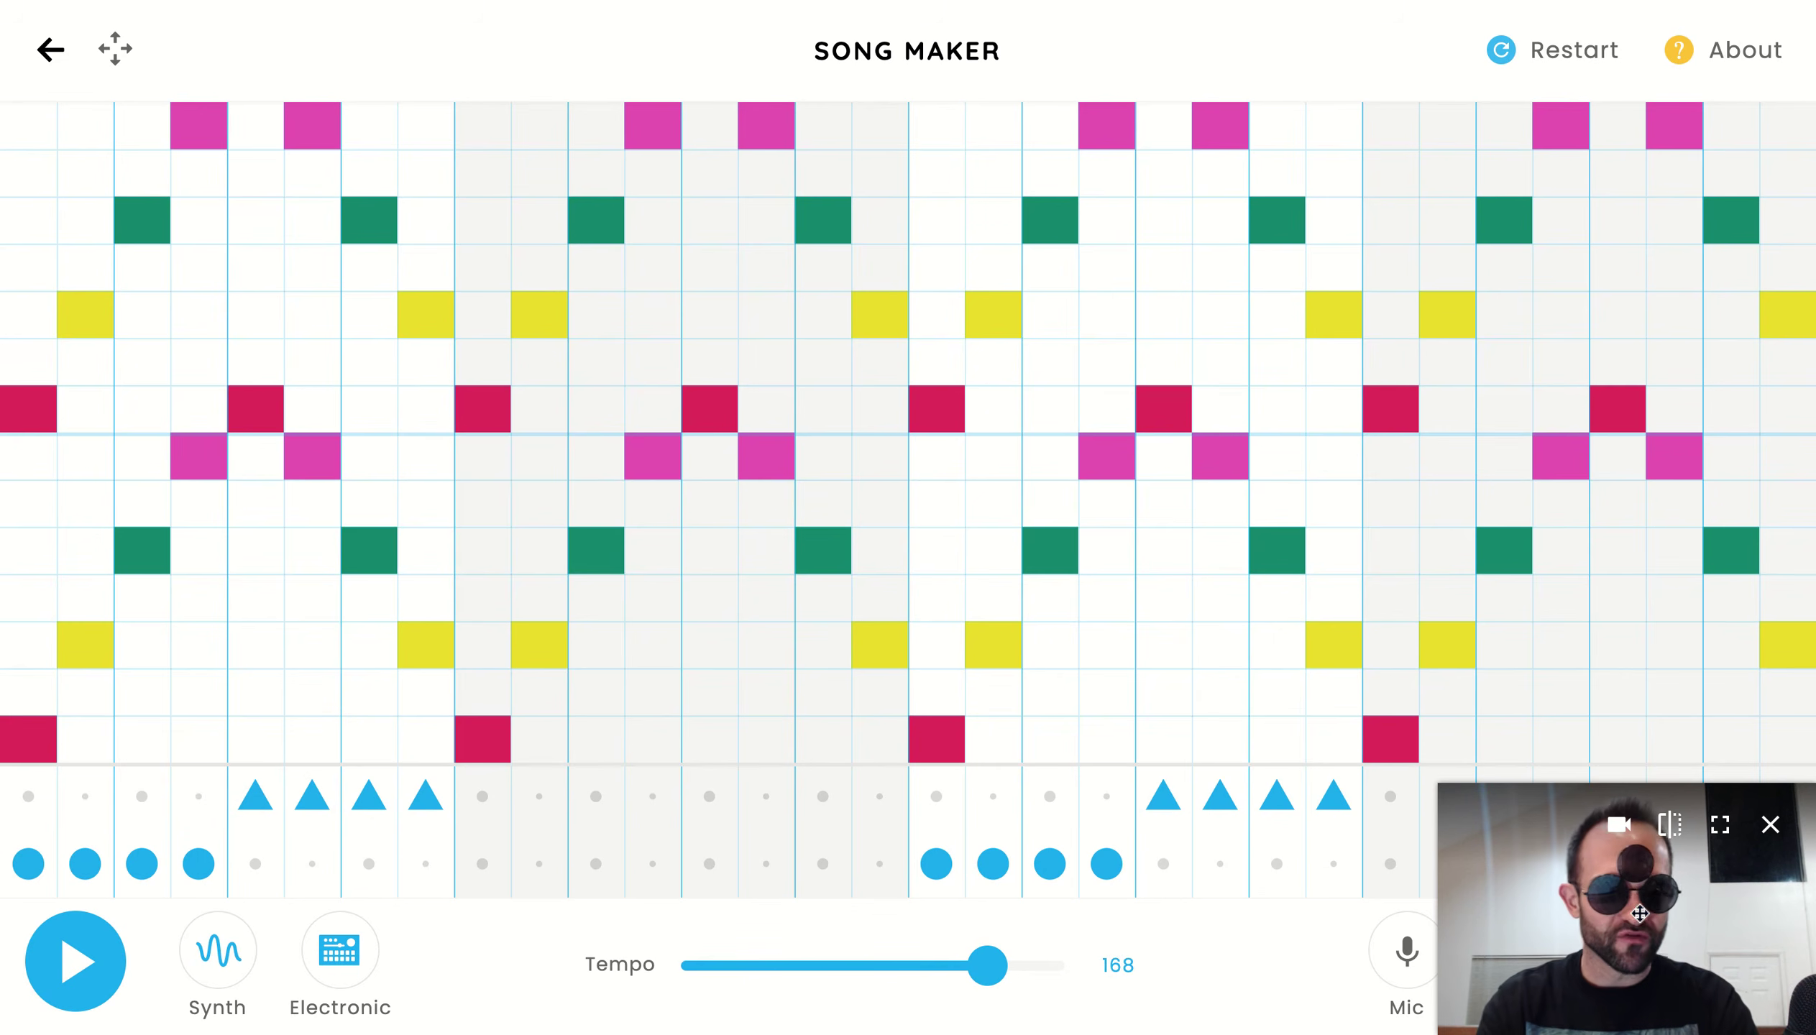